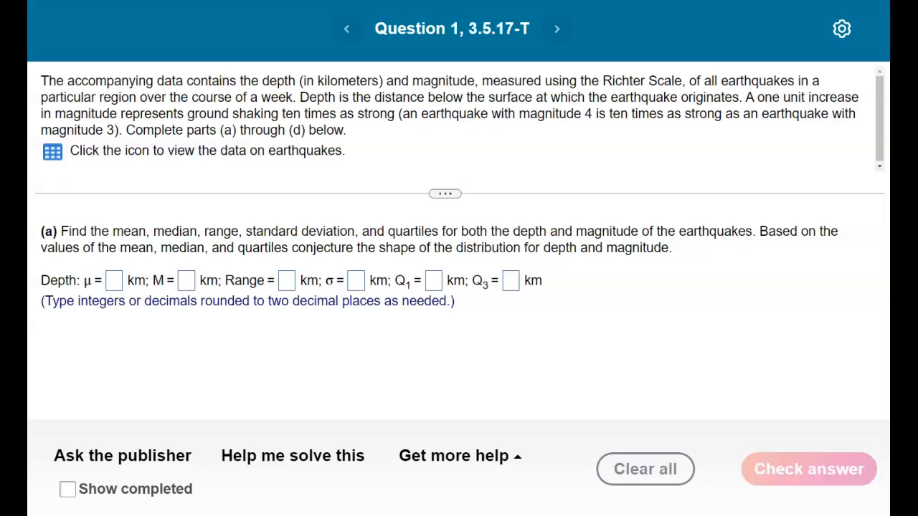
View the earthquake depth and magnitude data table, then close it.
{"action": "left_click", "coordinate": [55, 154]}
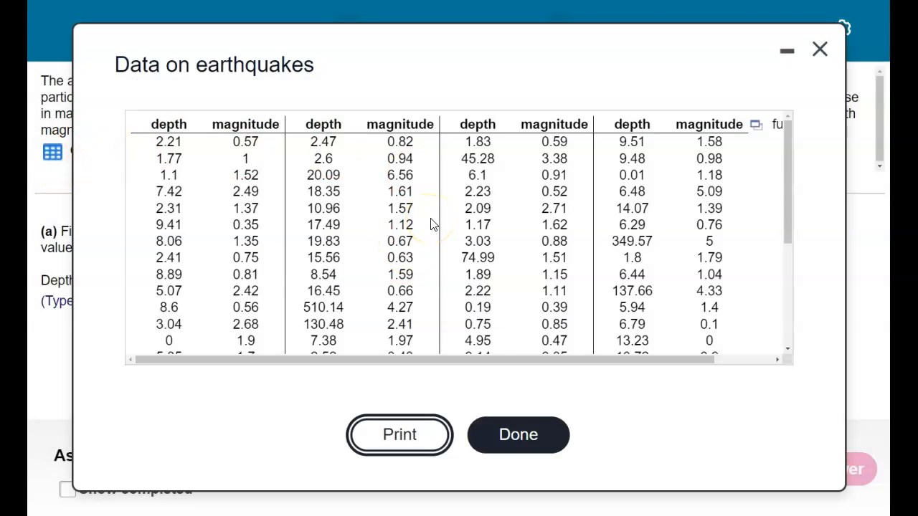
{"action": "scroll", "coordinate": [433, 225], "scroll_direction": "down", "scroll_amount": 3}
{"action": "scroll", "coordinate": [432, 225], "scroll_direction": "up", "scroll_amount": 3}
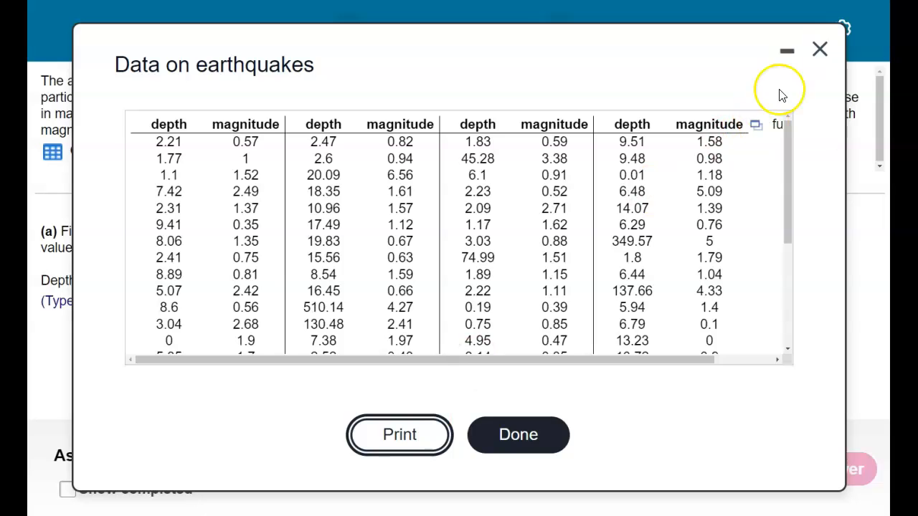
{"action": "left_click", "coordinate": [820, 49]}
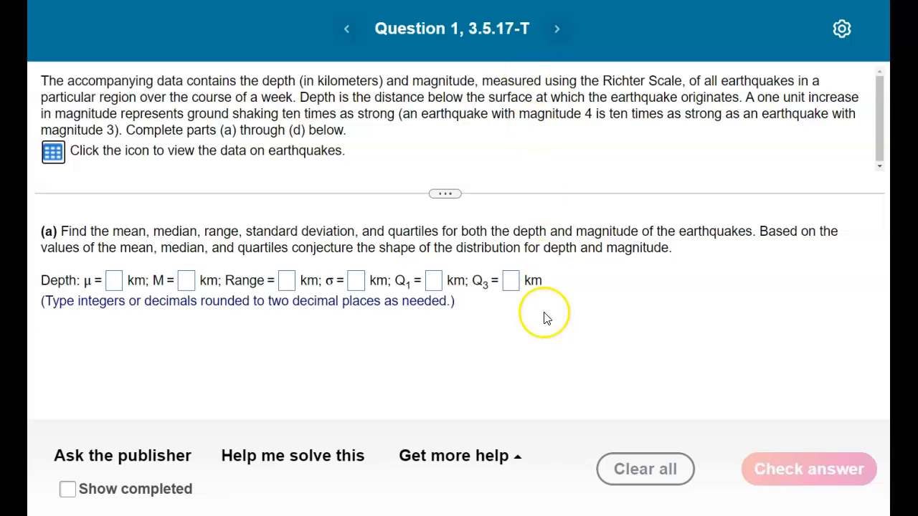
Open the full earthquake data set in StatCrunch from the question's data table.
{"action": "left_click", "coordinate": [54, 155]}
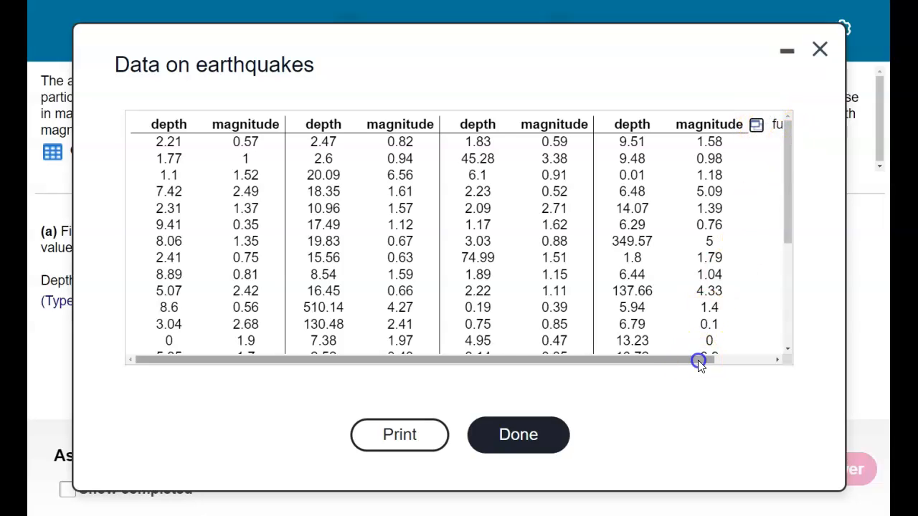
{"action": "left_click_drag", "start_coordinate": [698, 361], "coordinate": [763, 356]}
{"action": "left_click", "coordinate": [690, 126]}
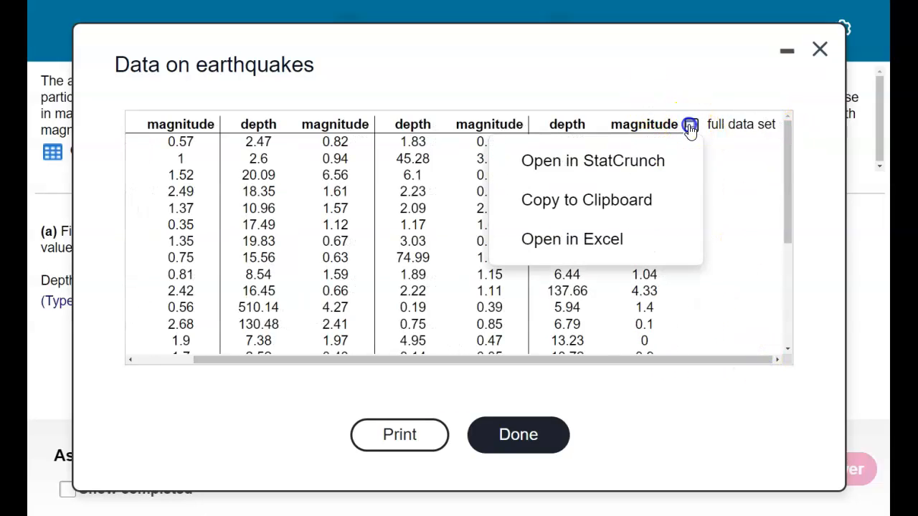
{"action": "left_click", "coordinate": [604, 162]}
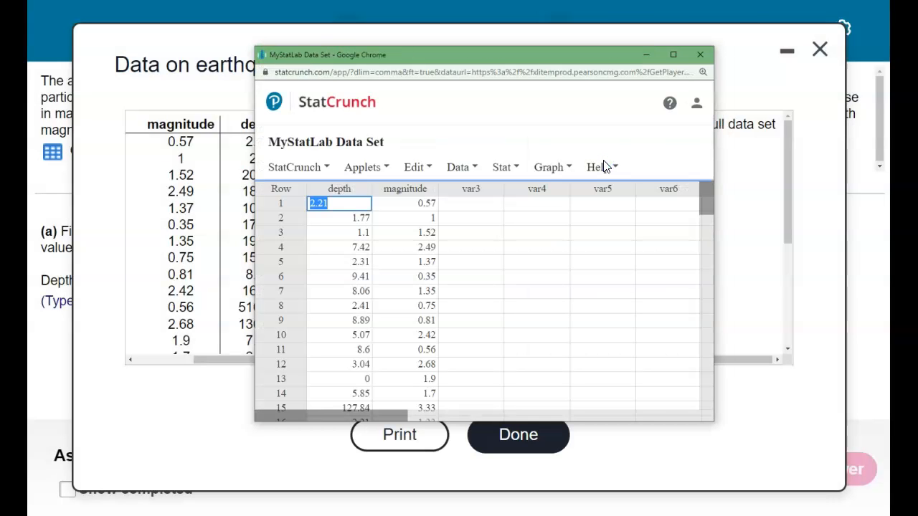
Start column Summary Stats and select both the depth and magnitude columns.
{"action": "left_click", "coordinate": [511, 168]}
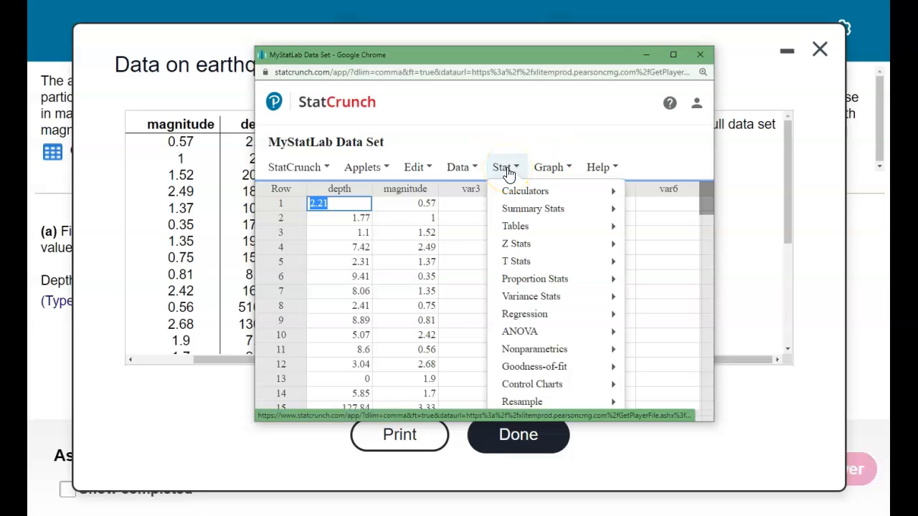
{"action": "left_click", "coordinate": [509, 171]}
{"action": "left_click", "coordinate": [528, 212]}
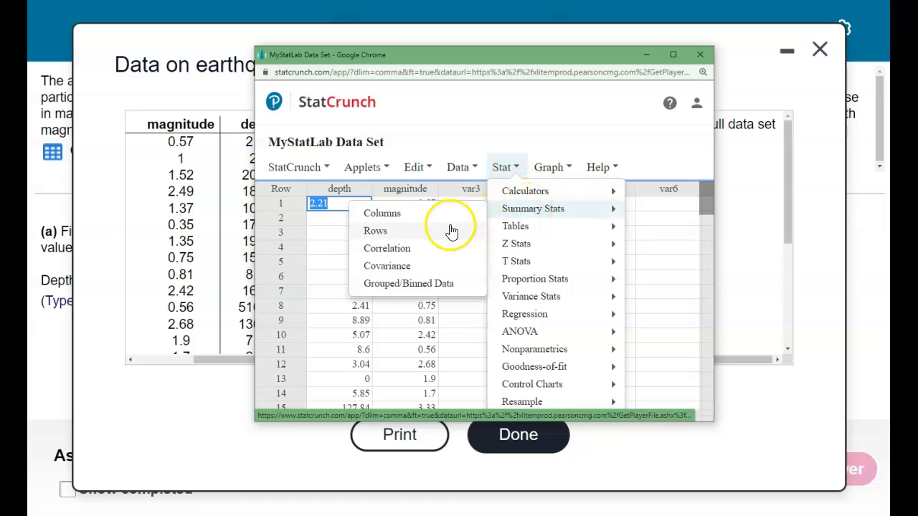
{"action": "left_click", "coordinate": [394, 215]}
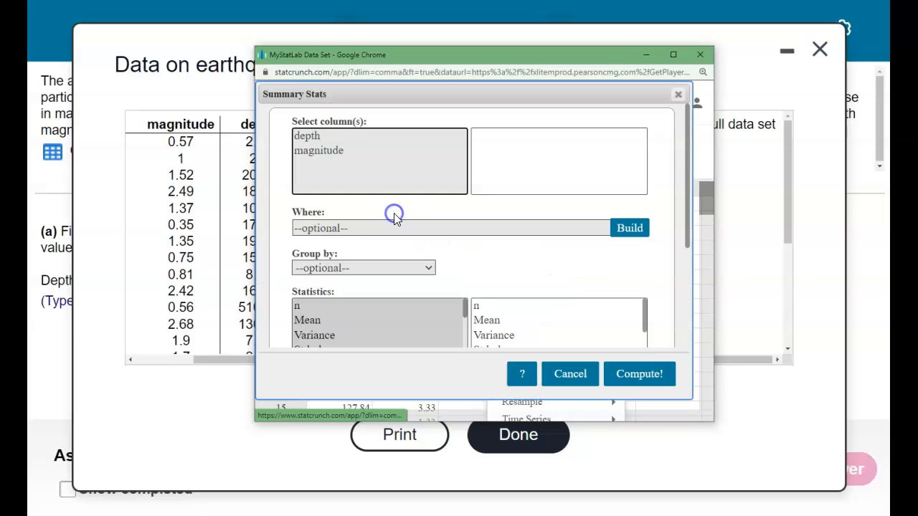
{"action": "left_click", "coordinate": [322, 139]}
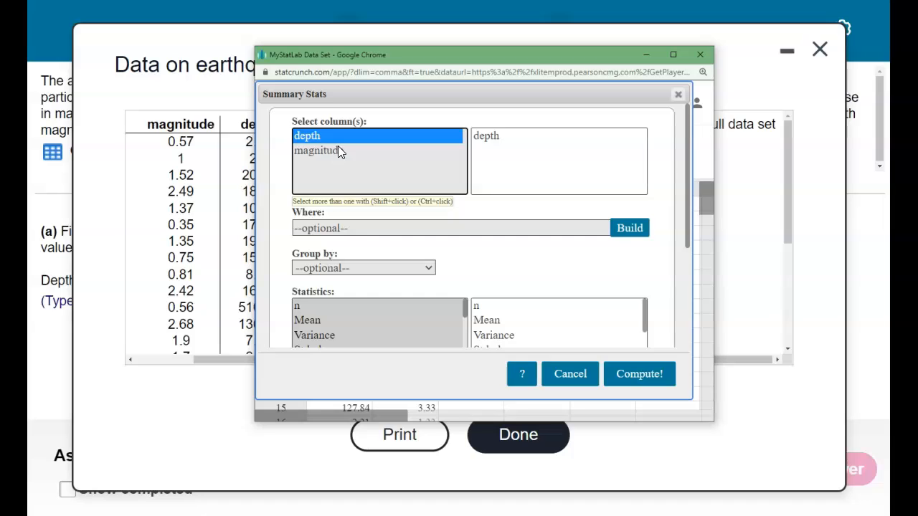
{"action": "left_click", "coordinate": [337, 149]}
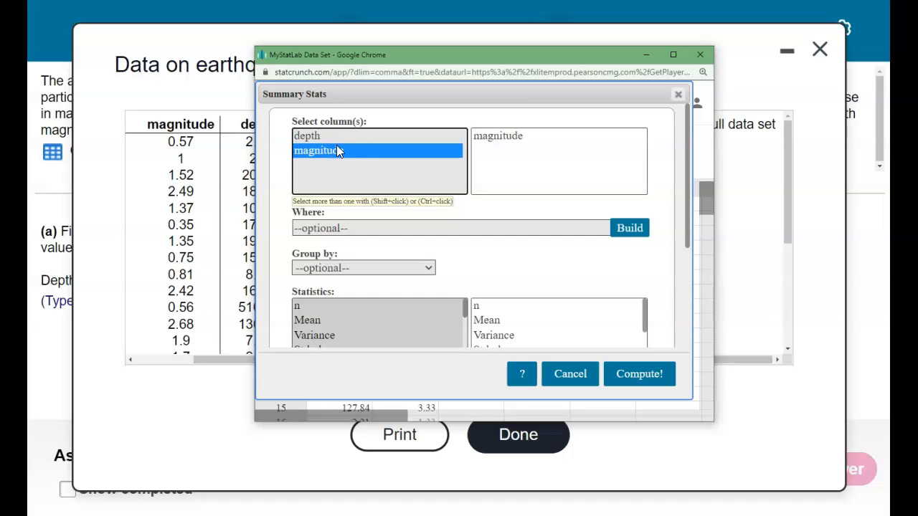
{"action": "left_click", "coordinate": [337, 135]}
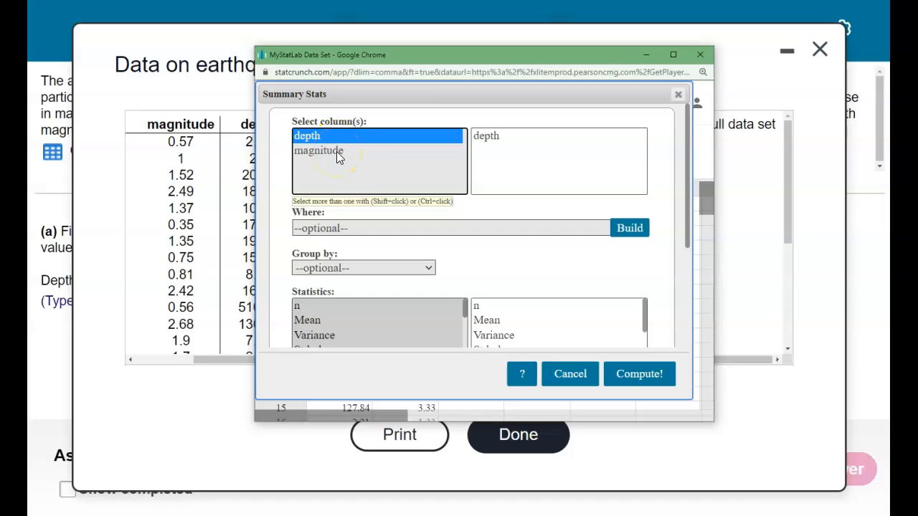
{"action": "left_click", "coordinate": [336, 152], "text": "ctrl"}
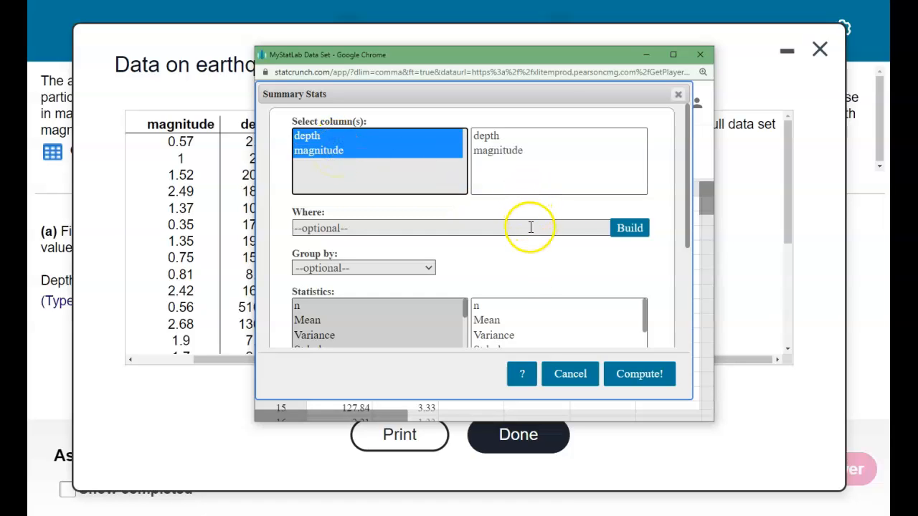
Examine which statistics are preselected for the summary, from n and mean through the quartiles.
{"action": "scroll", "coordinate": [529, 281], "scroll_direction": "down", "scroll_amount": 1}
{"action": "scroll", "coordinate": [527, 281], "scroll_direction": "down", "scroll_amount": 1}
{"action": "scroll", "coordinate": [517, 273], "scroll_direction": "up", "scroll_amount": 1}
{"action": "scroll", "coordinate": [660, 221], "scroll_direction": "down", "scroll_amount": 1}
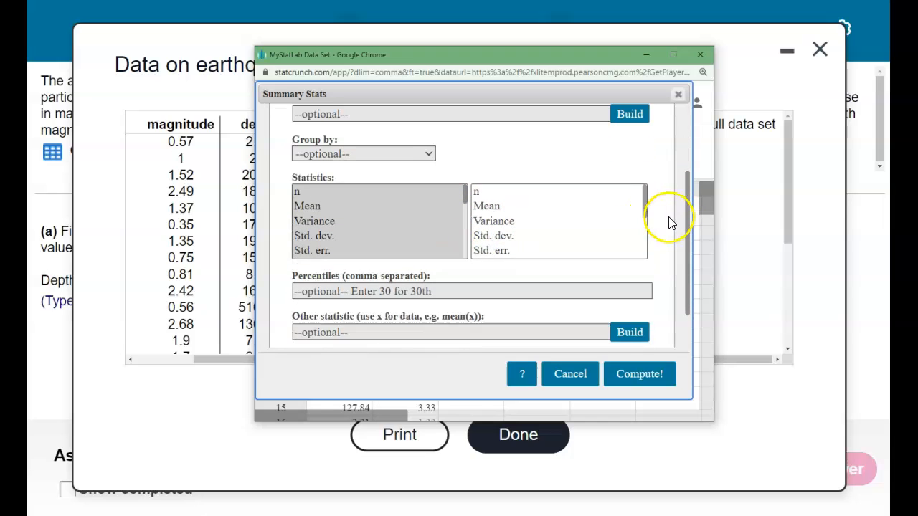
{"action": "scroll", "coordinate": [549, 219], "scroll_direction": "down", "scroll_amount": 3}
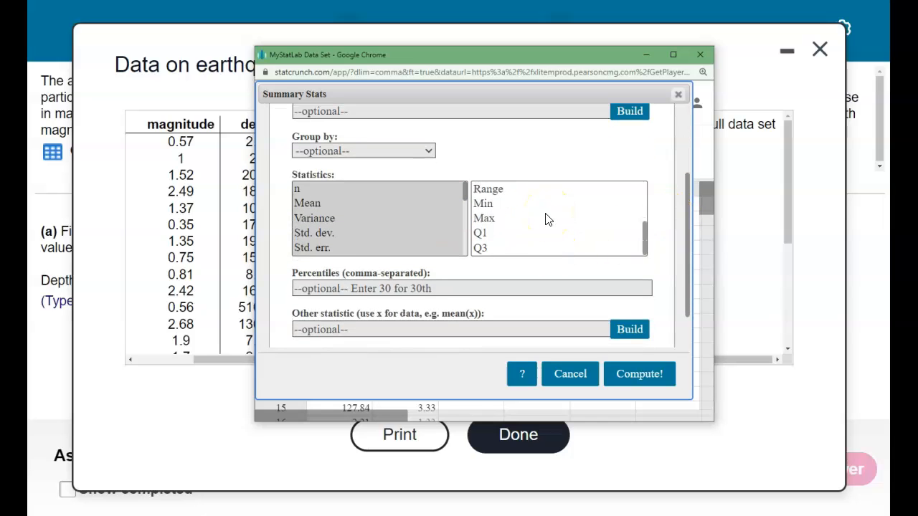
{"action": "scroll", "coordinate": [544, 221], "scroll_direction": "up", "scroll_amount": 2}
{"action": "scroll", "coordinate": [538, 297], "scroll_direction": "up", "scroll_amount": 3}
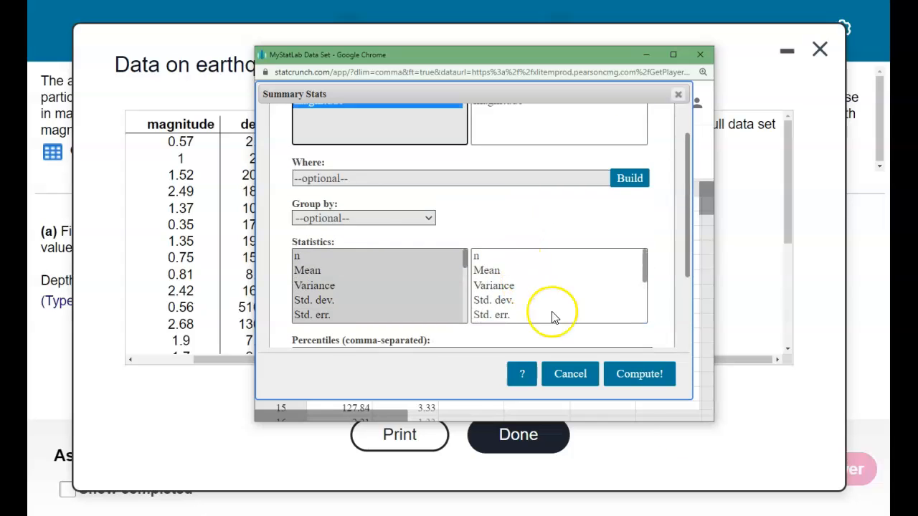
{"action": "scroll", "coordinate": [581, 308], "scroll_direction": "up", "scroll_amount": 1}
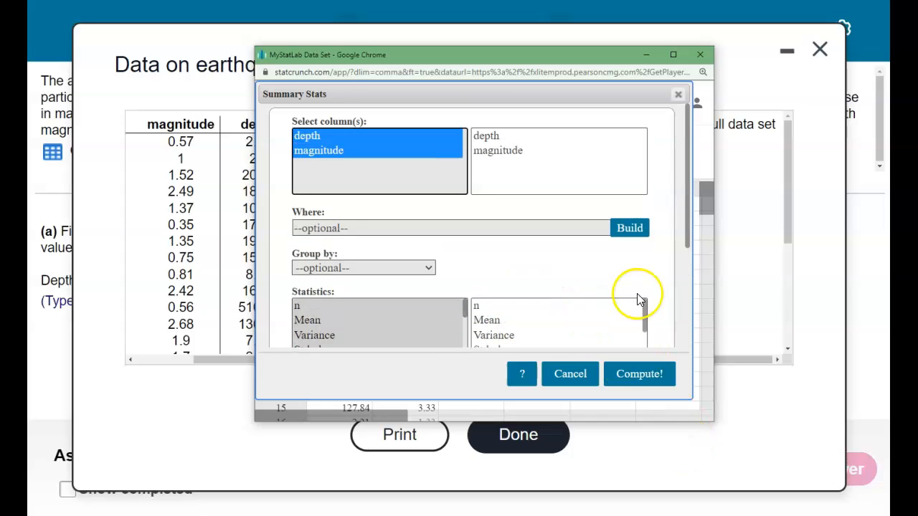
{"action": "left_click_drag", "start_coordinate": [687, 212], "coordinate": [681, 263]}
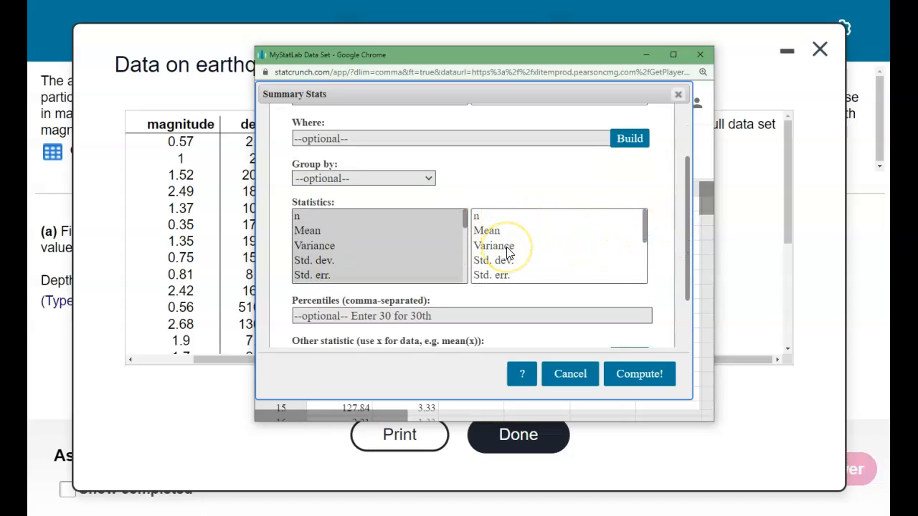
{"action": "scroll", "coordinate": [508, 254], "scroll_direction": "down", "scroll_amount": 1}
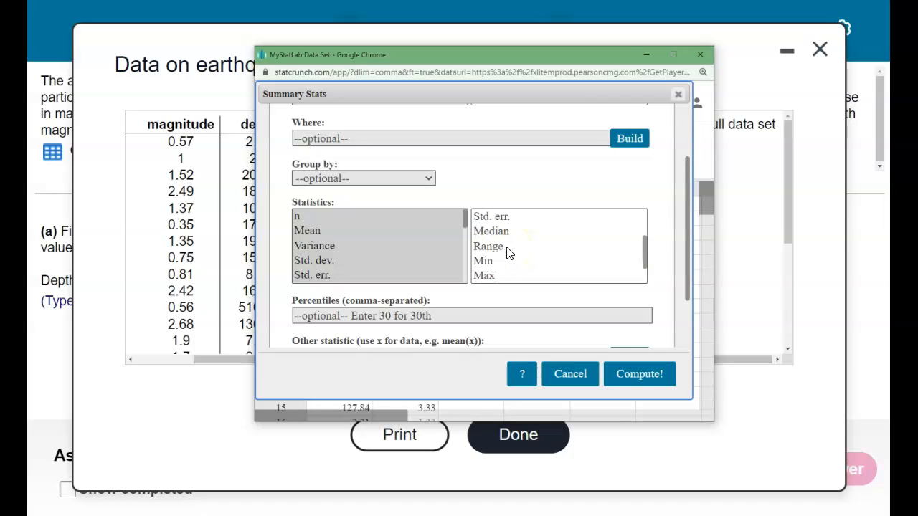
{"action": "scroll", "coordinate": [508, 252], "scroll_direction": "down", "scroll_amount": 4}
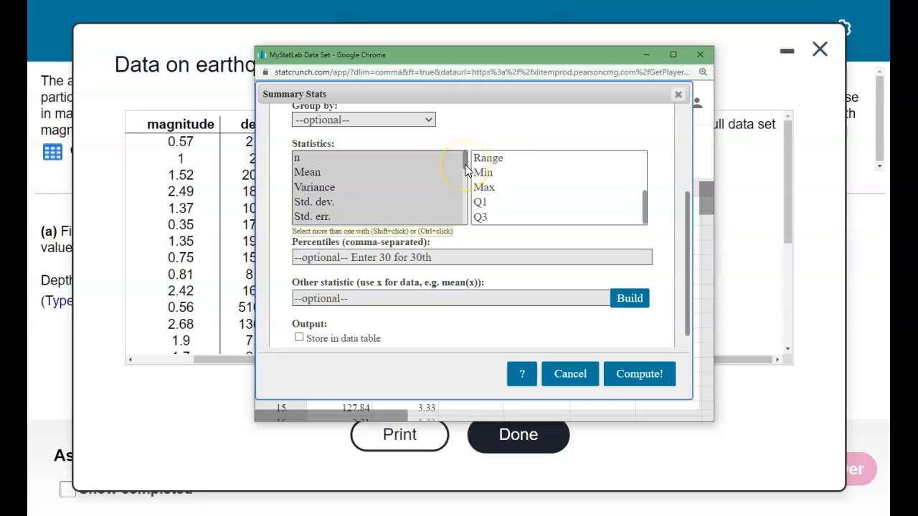
Add the unadjusted standard deviation (Unadj. std. dev.) to the statistics included in the summary.
{"action": "left_click_drag", "start_coordinate": [465, 165], "coordinate": [467, 218]}
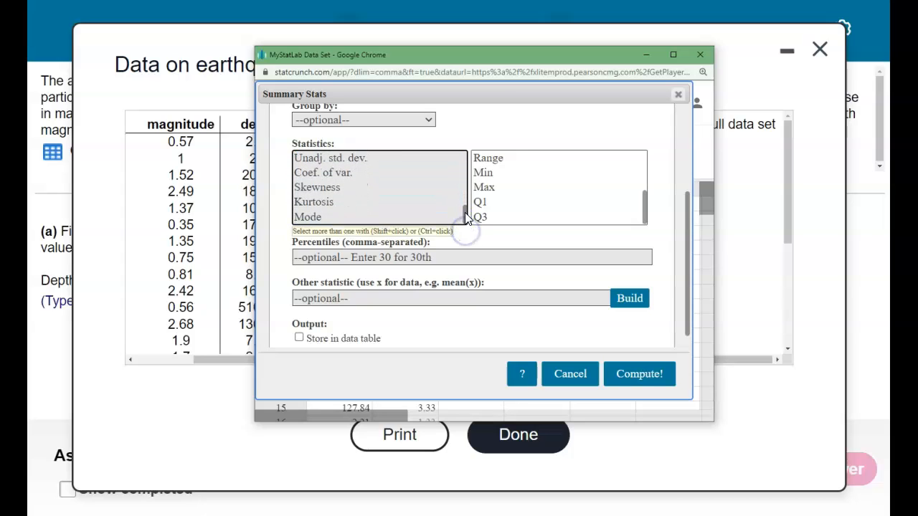
{"action": "left_click", "coordinate": [317, 155]}
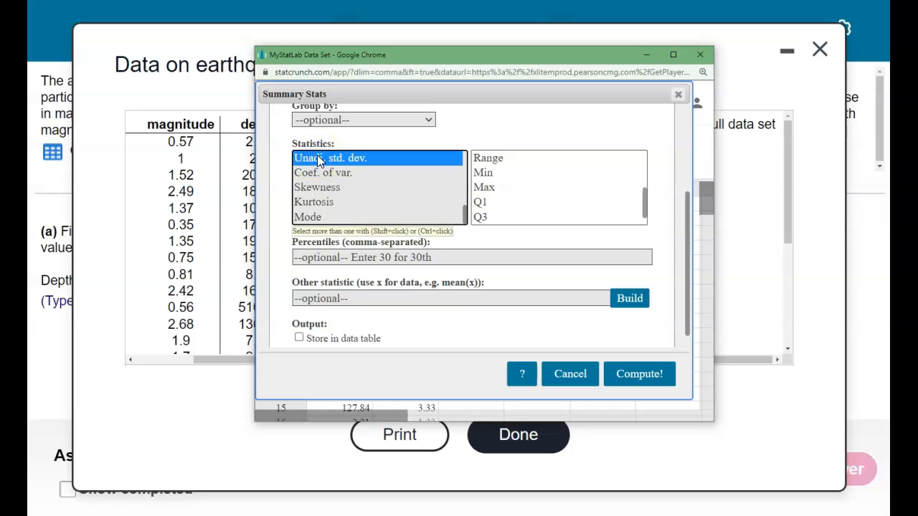
{"action": "mouse_move", "coordinate": [465, 215]}
{"action": "left_mouse_down"}
{"action": "mouse_move", "coordinate": [459, 158]}
{"action": "mouse_move", "coordinate": [459, 206]}
{"action": "left_mouse_up"}
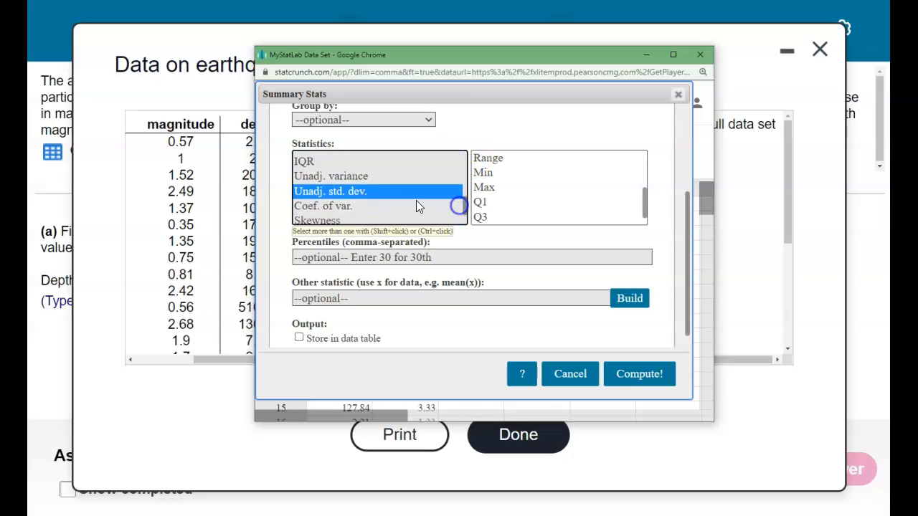
{"action": "left_click_drag", "start_coordinate": [643, 198], "coordinate": [641, 212]}
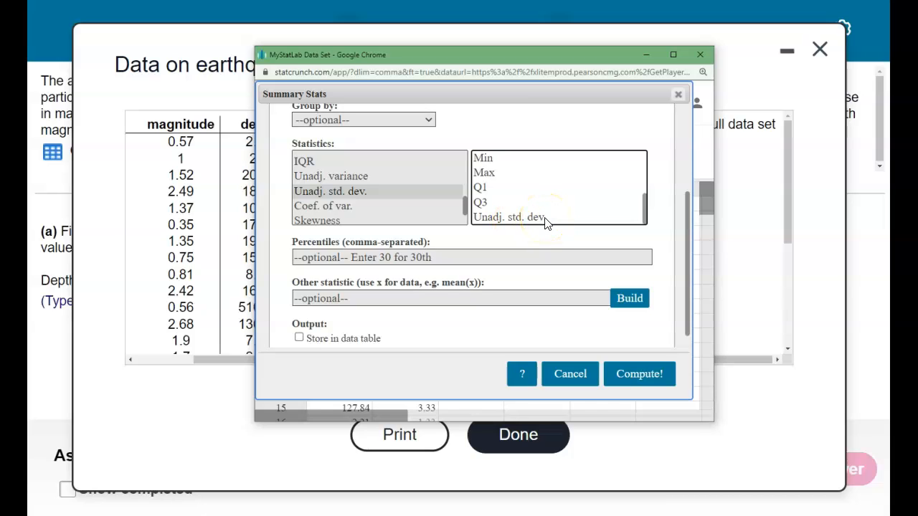
Compute the summary statistics with the output stored in the data table, and dismiss the results notice.
{"action": "left_click", "coordinate": [299, 338]}
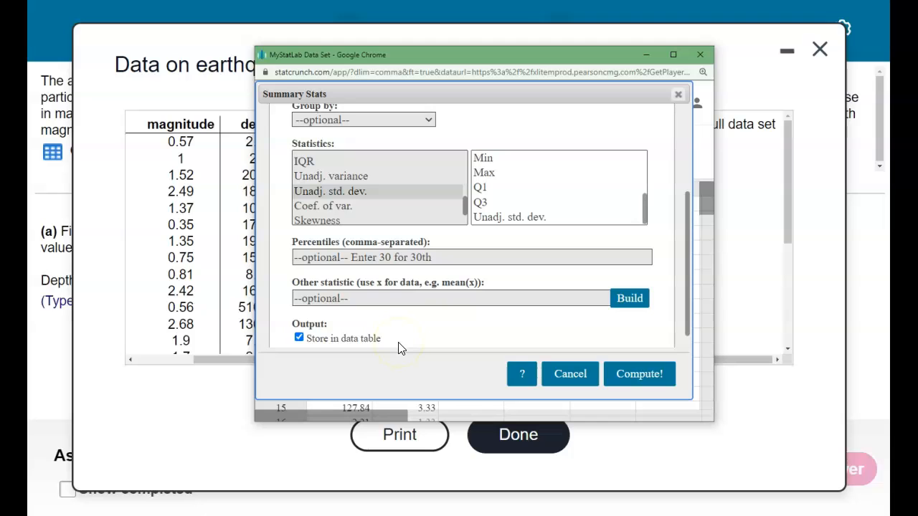
{"action": "left_click", "coordinate": [649, 383]}
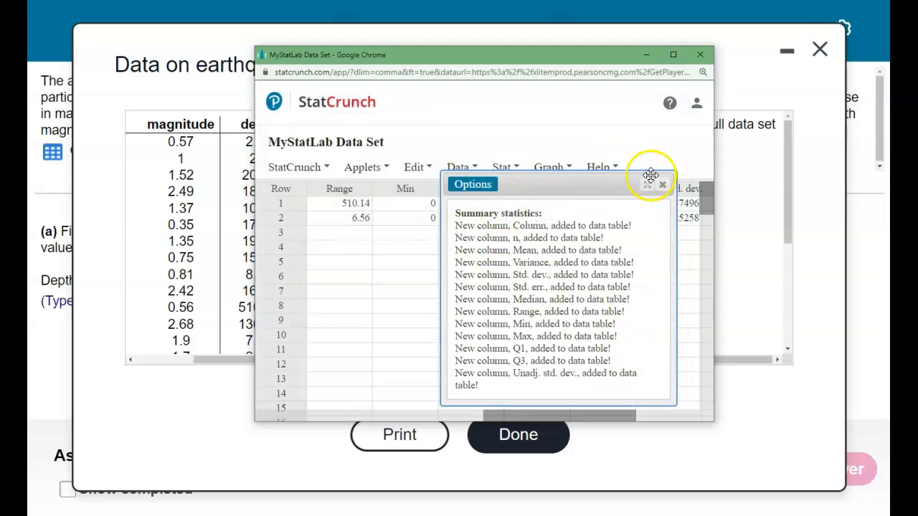
{"action": "left_click", "coordinate": [665, 186]}
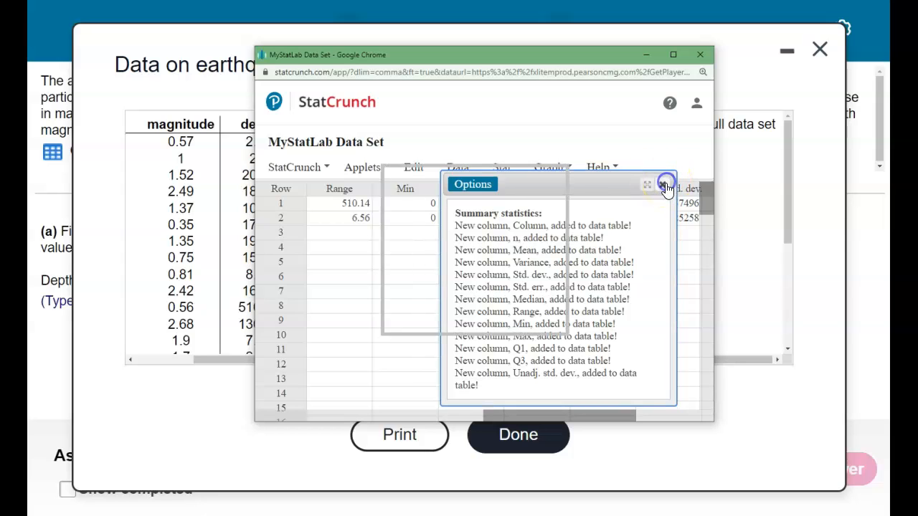
Widen the StatCrunch window and examine the depth statistics, comparing Std. dev. with Unadj. std. dev.
{"action": "left_click_drag", "start_coordinate": [713, 154], "coordinate": [845, 155]}
{"action": "left_click_drag", "start_coordinate": [599, 420], "coordinate": [307, 425]}
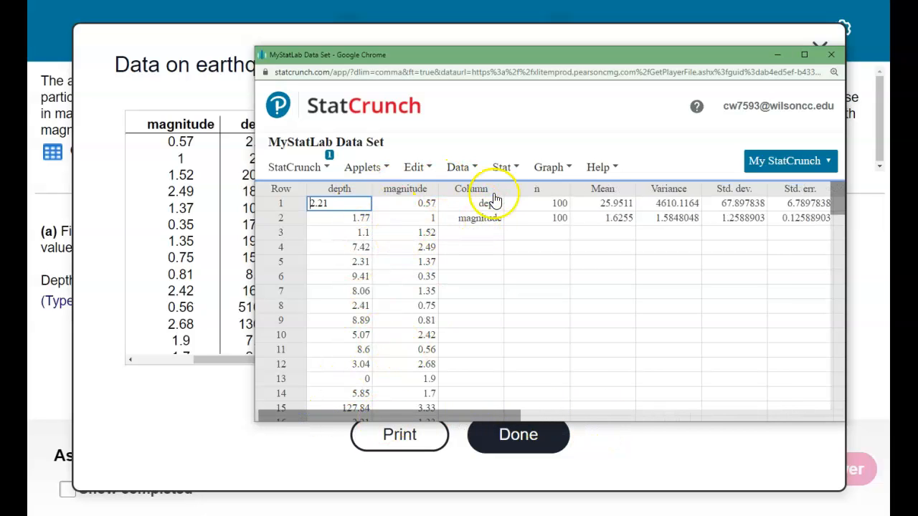
{"action": "left_click_drag", "start_coordinate": [476, 419], "coordinate": [547, 411]}
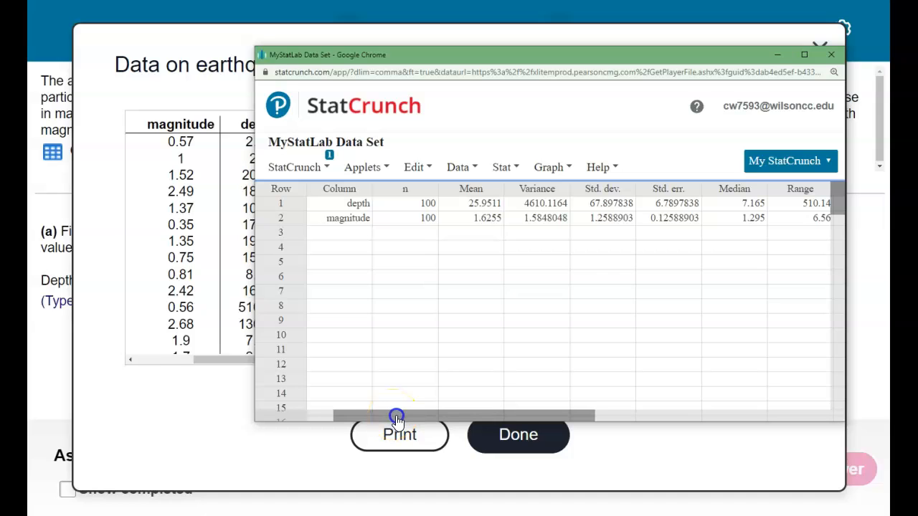
{"action": "left_click_drag", "start_coordinate": [397, 418], "coordinate": [415, 418]}
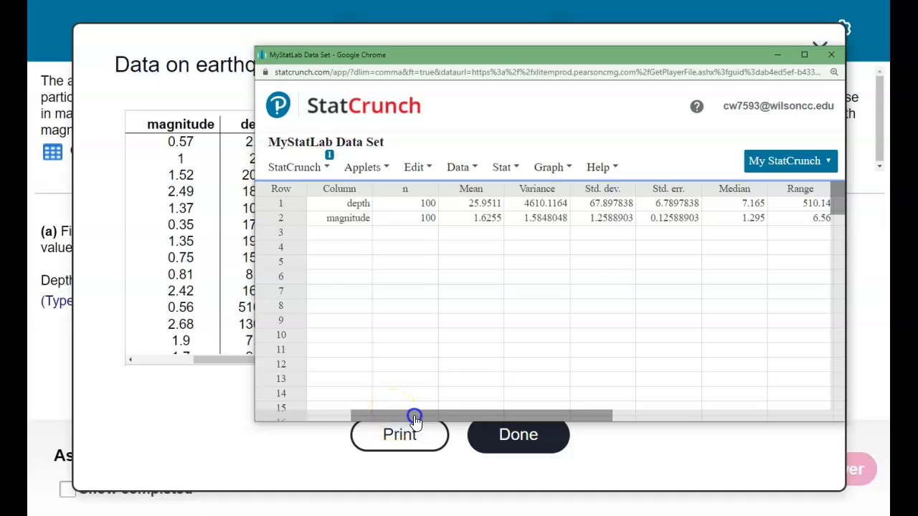
{"action": "double_click", "coordinate": [596, 207]}
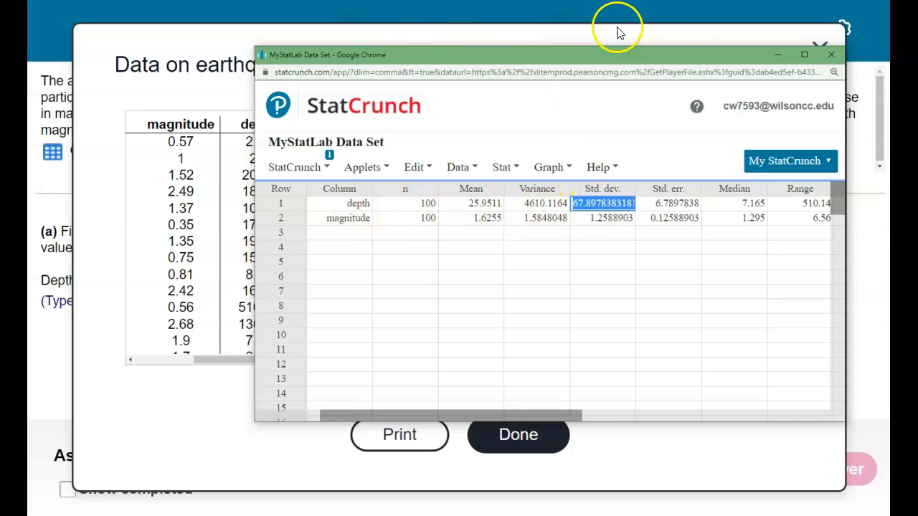
{"action": "left_click_drag", "start_coordinate": [487, 417], "coordinate": [687, 408]}
{"action": "double_click", "coordinate": [730, 204]}
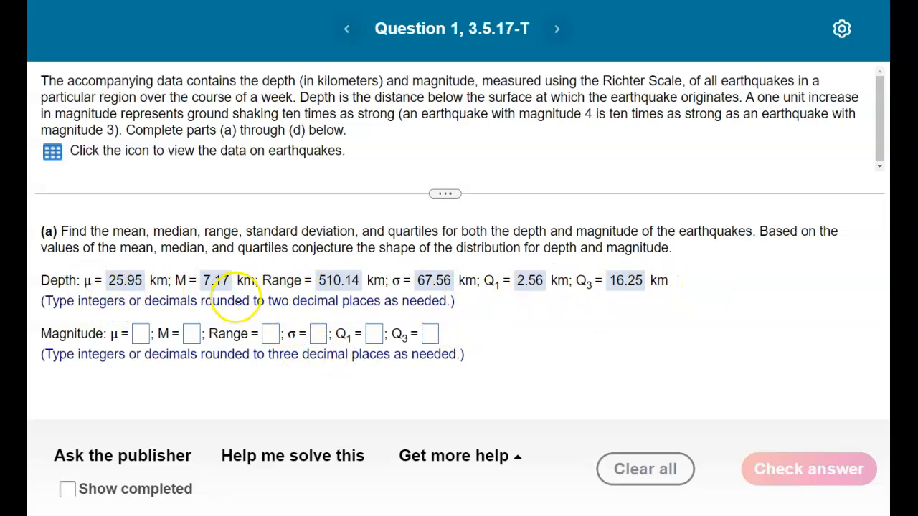
Check the rounding instruction for the depth answers and bring the StatCrunch results over the question for reading the magnitude statistics.
{"action": "left_click_drag", "start_coordinate": [225, 301], "coordinate": [359, 303]}
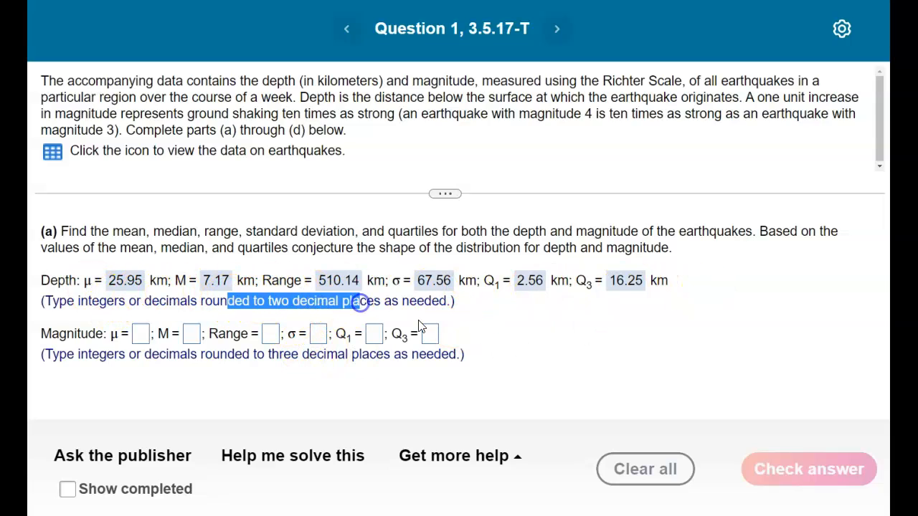
{"action": "left_click", "coordinate": [539, 328]}
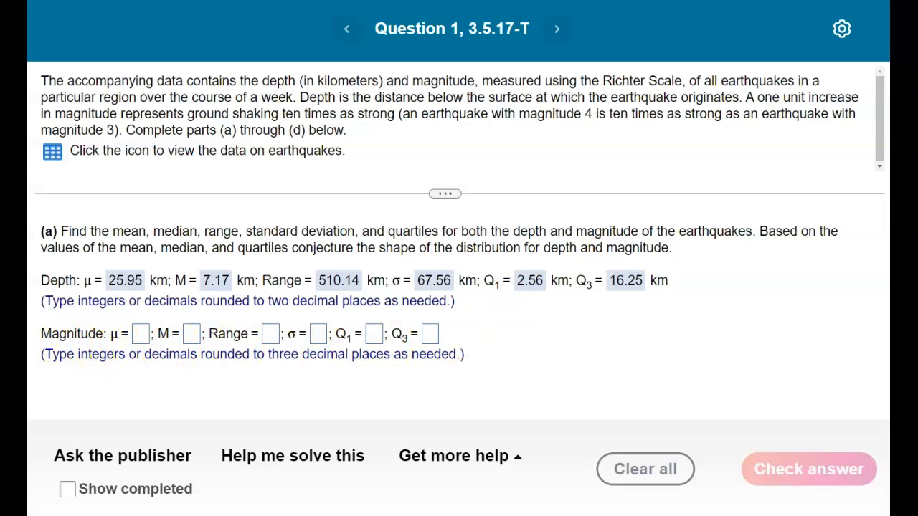
{"action": "left_click_drag", "start_coordinate": [917, 75], "coordinate": [482, 24]}
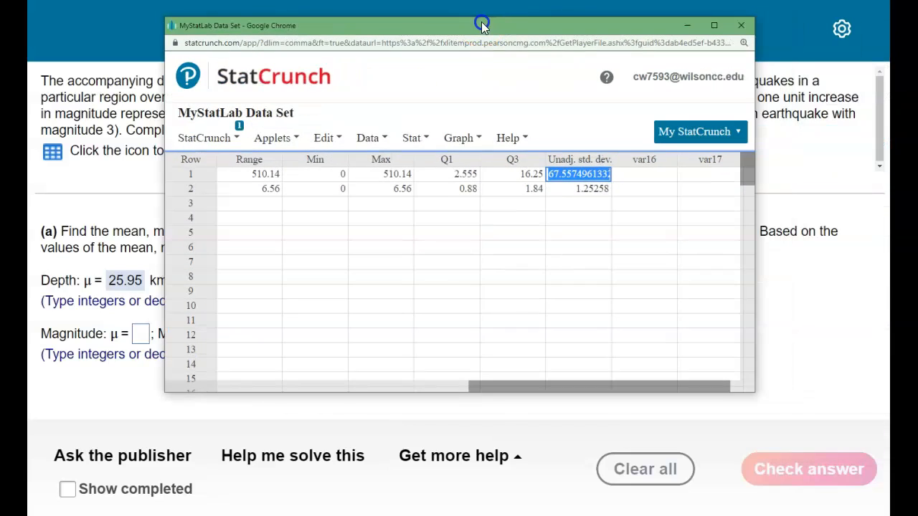
Widen the StatCrunch window and examine the magnitude row's mean, standard deviation, median and range.
{"action": "left_click_drag", "start_coordinate": [498, 393], "coordinate": [261, 389]}
{"action": "left_click_drag", "start_coordinate": [165, 241], "coordinate": [33, 238]}
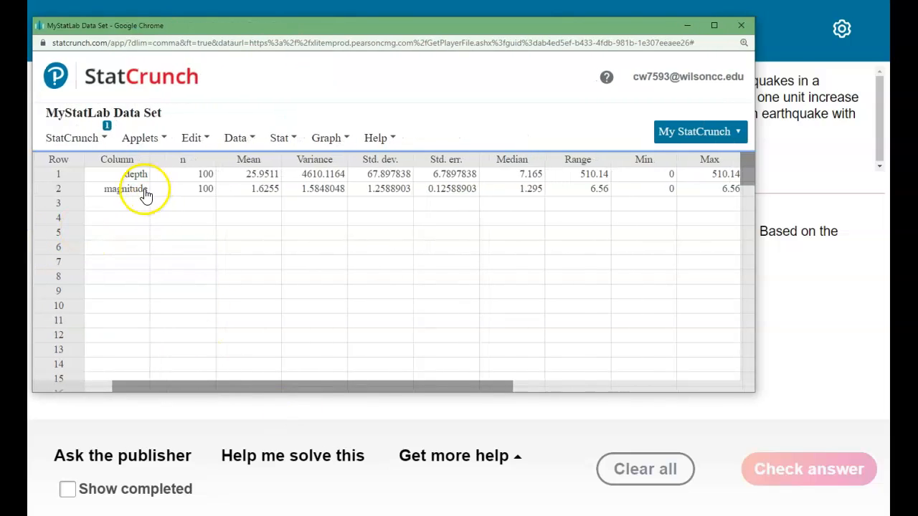
{"action": "double_click", "coordinate": [273, 191]}
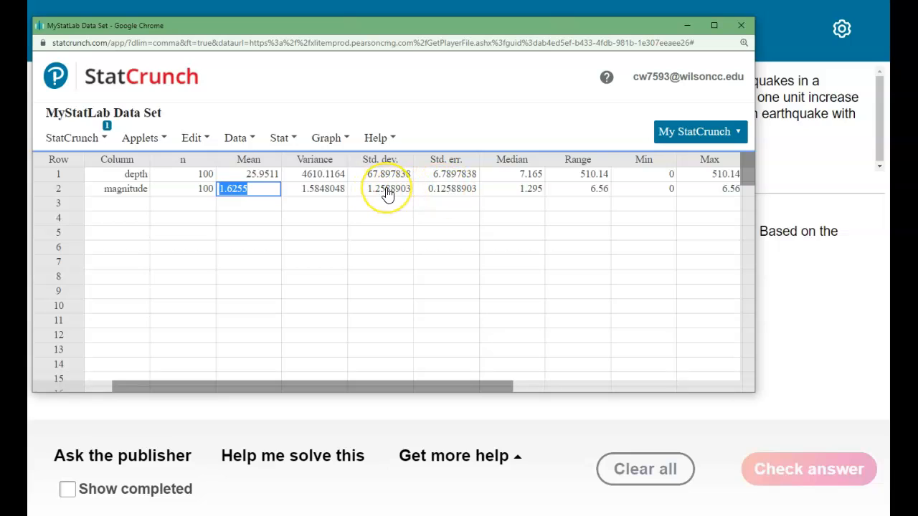
{"action": "double_click", "coordinate": [510, 189]}
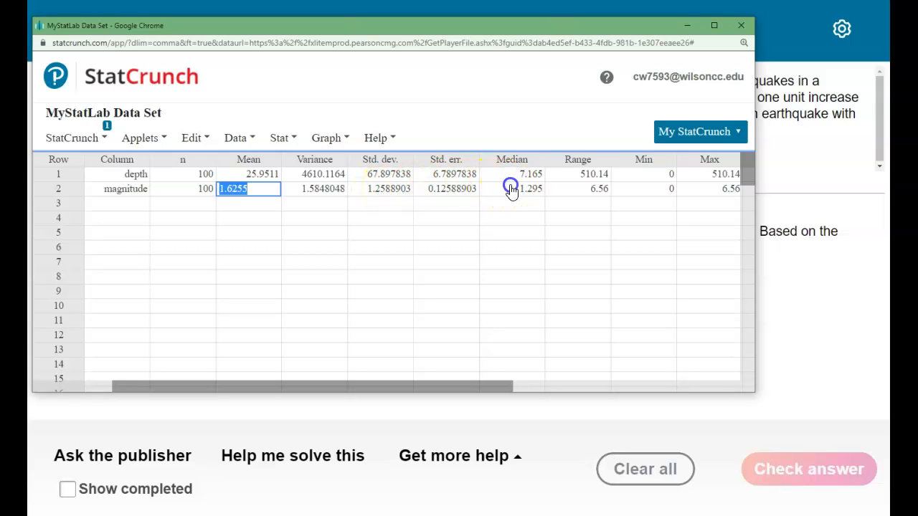
{"action": "double_click", "coordinate": [588, 183]}
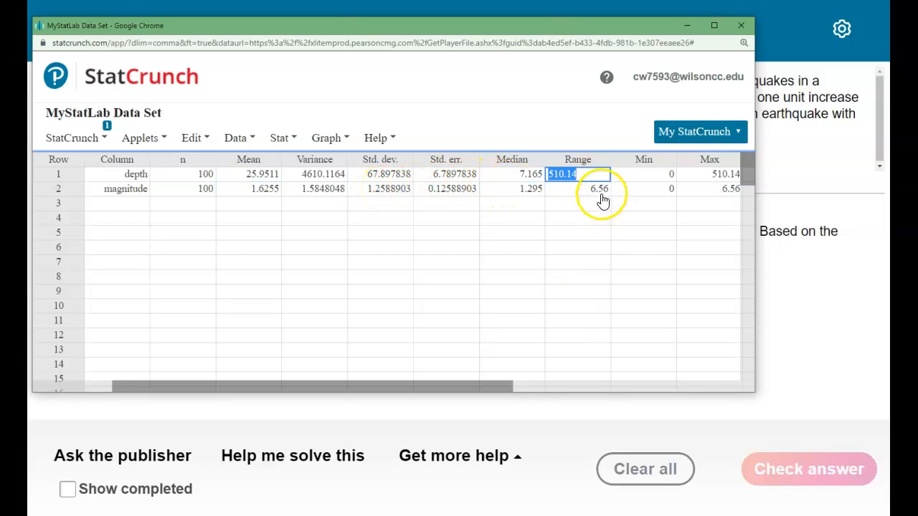
{"action": "double_click", "coordinate": [601, 190]}
Examine the magnitude row's Q1, Q3 and Unadj. std. dev. values.
{"action": "left_click_drag", "start_coordinate": [500, 388], "coordinate": [736, 397]}
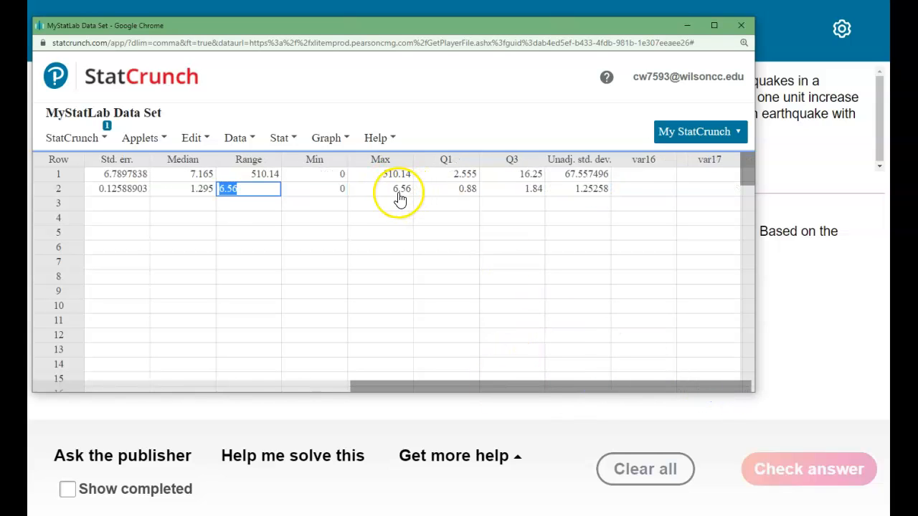
{"action": "left_click", "coordinate": [461, 192]}
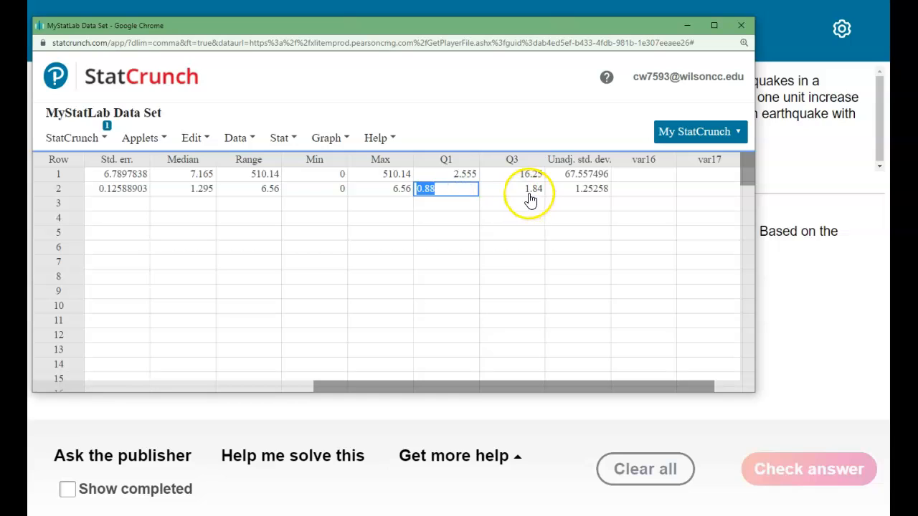
{"action": "left_click", "coordinate": [530, 191]}
{"action": "left_click", "coordinate": [600, 190]}
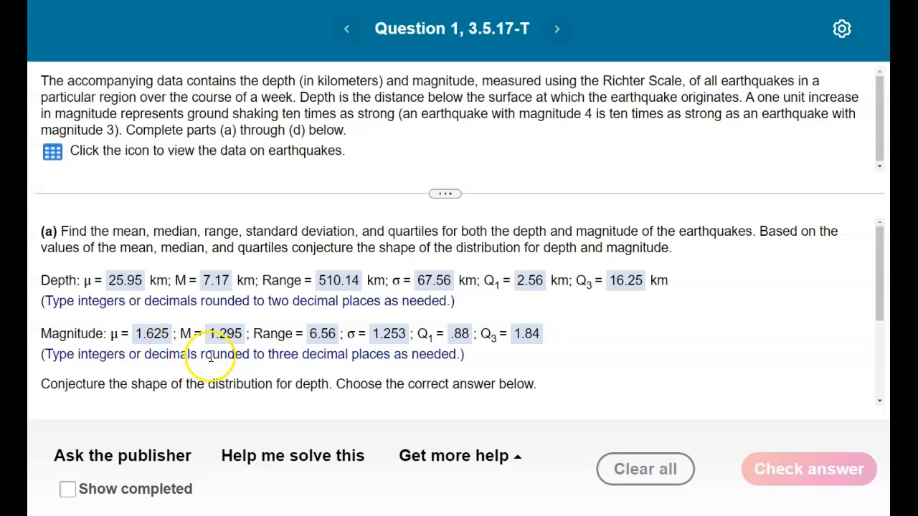
Check the rounding instruction for the magnitude answers and read the question on the shape of the depth distribution with its answer choices.
{"action": "left_click_drag", "start_coordinate": [200, 354], "coordinate": [392, 355]}
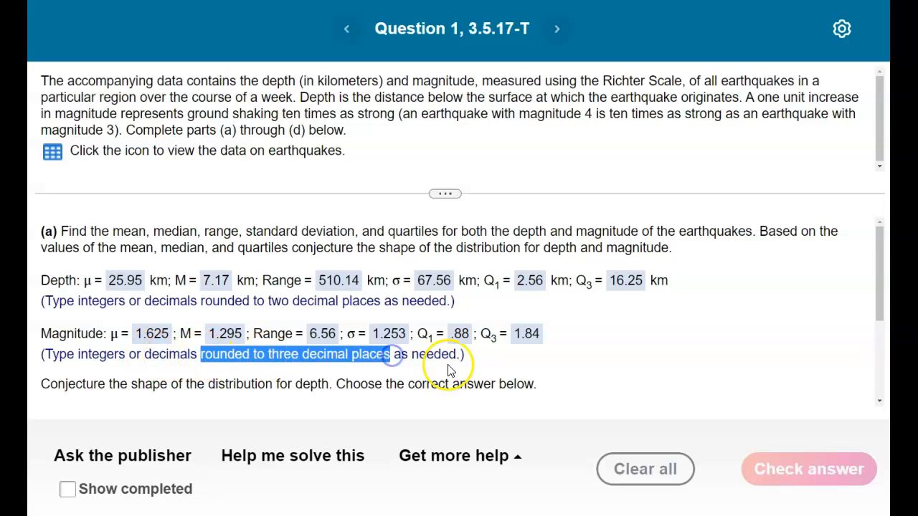
{"action": "left_click", "coordinate": [504, 369]}
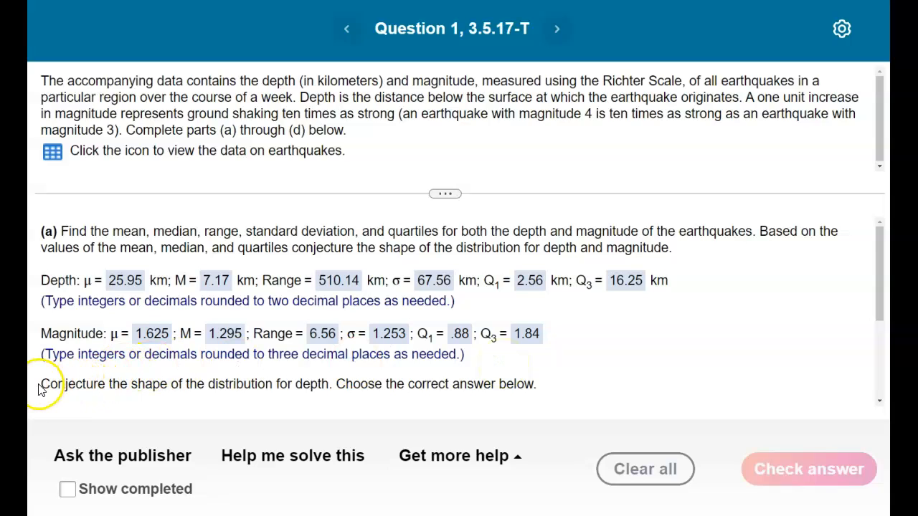
{"action": "left_click_drag", "start_coordinate": [41, 384], "coordinate": [312, 386]}
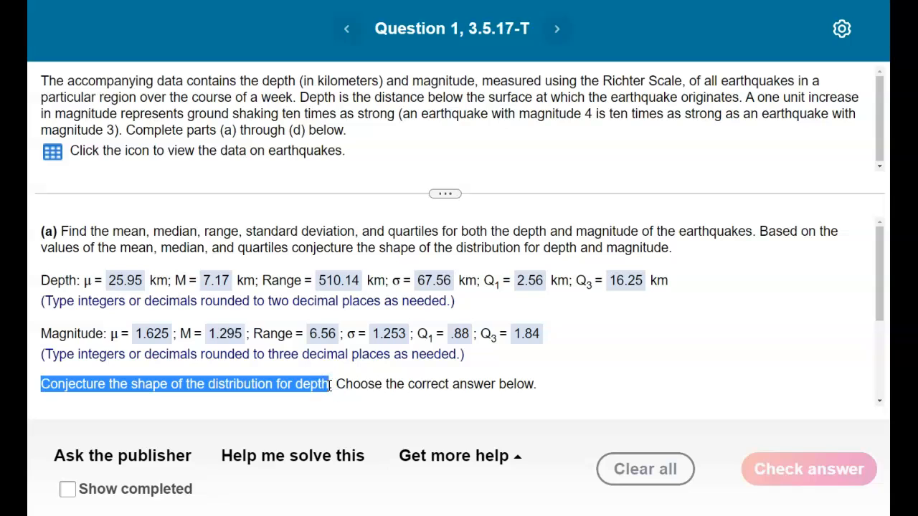
{"action": "scroll", "coordinate": [610, 377], "scroll_direction": "down", "scroll_amount": 3}
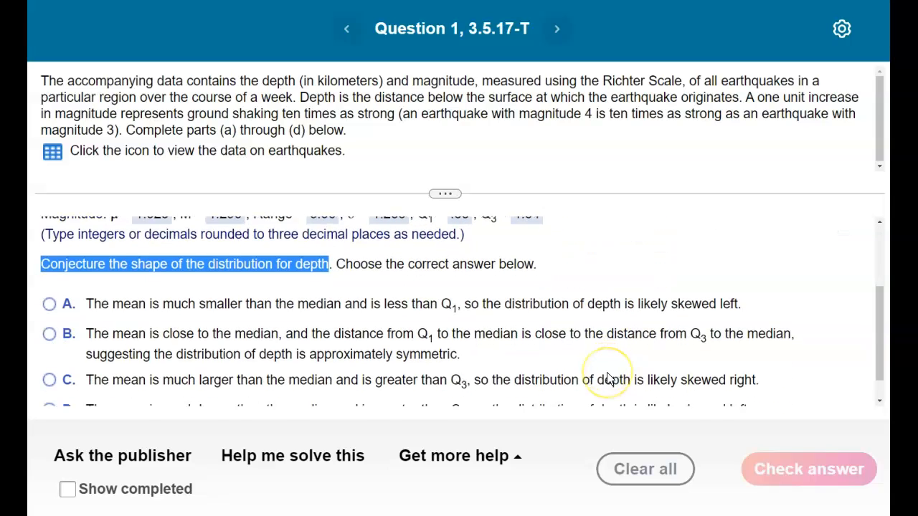
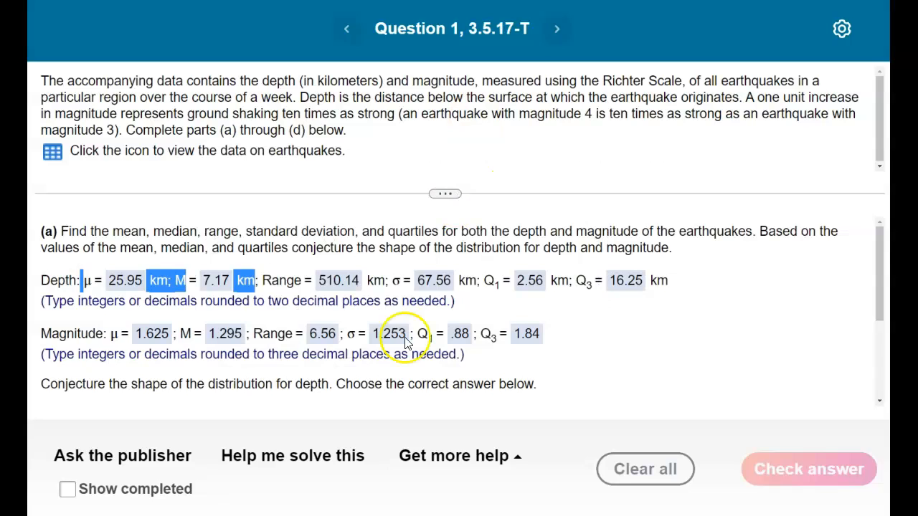
Compare the depth mean with its median and Q3, and choose answer C, likely skewed right, for the depth distribution.
{"action": "scroll", "coordinate": [407, 350], "scroll_direction": "down", "scroll_amount": 4}
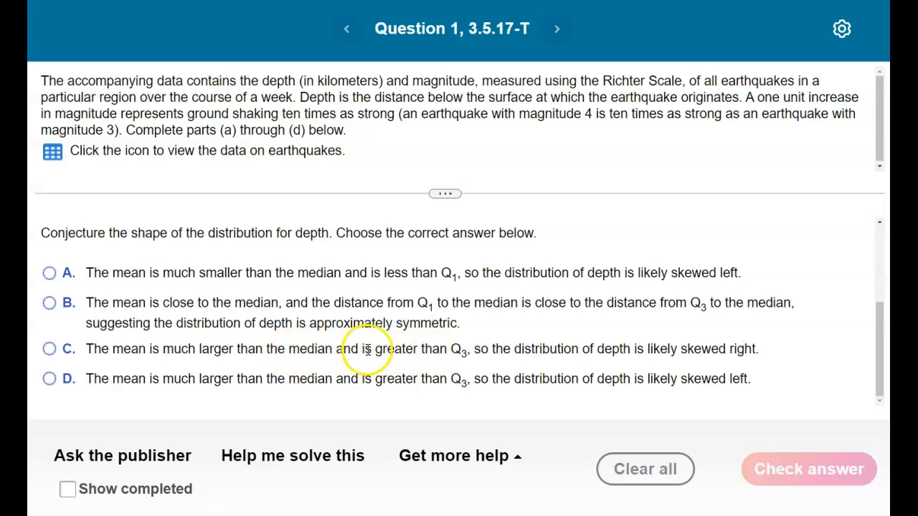
{"action": "left_click_drag", "start_coordinate": [384, 349], "coordinate": [483, 343]}
{"action": "scroll", "coordinate": [483, 343], "scroll_direction": "up", "scroll_amount": 3}
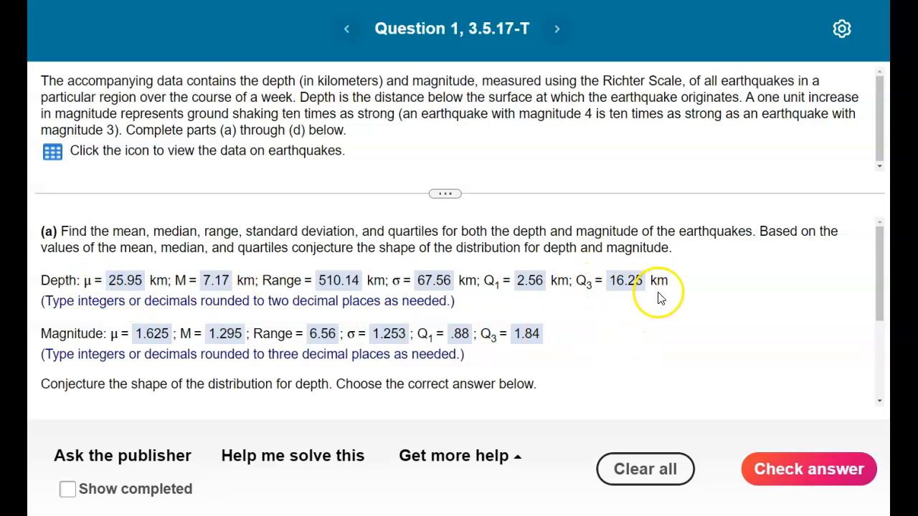
{"action": "scroll", "coordinate": [629, 334], "scroll_direction": "down", "scroll_amount": 3}
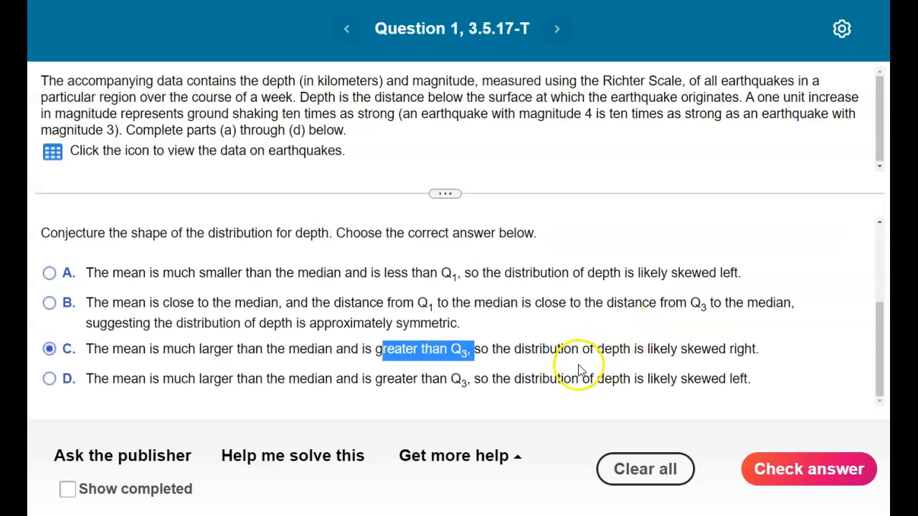
{"action": "left_click", "coordinate": [516, 391]}
{"action": "left_click", "coordinate": [490, 350]}
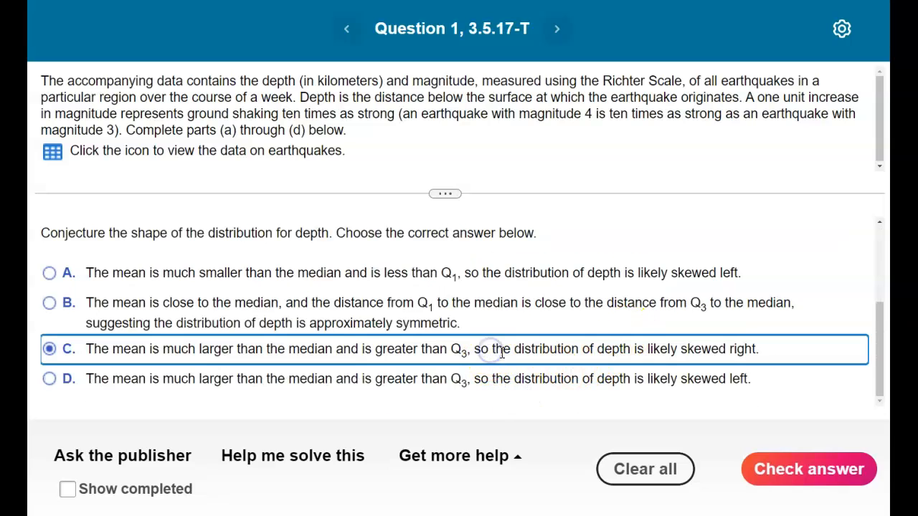
Compare the skew conclusions of depth choices C and D, settle on C, check the answer and dismiss the feedback.
{"action": "left_click_drag", "start_coordinate": [660, 349], "coordinate": [752, 347]}
{"action": "left_click_drag", "start_coordinate": [647, 379], "coordinate": [761, 383]}
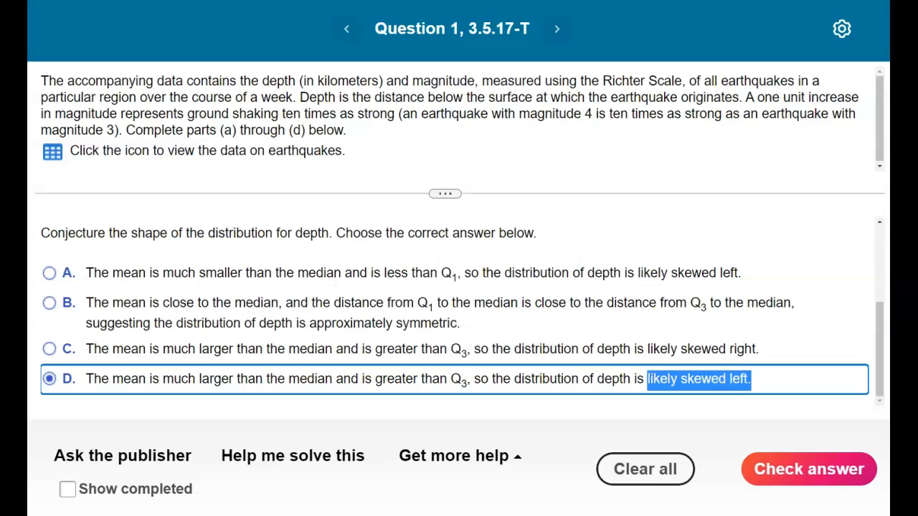
{"action": "left_click", "coordinate": [681, 347]}
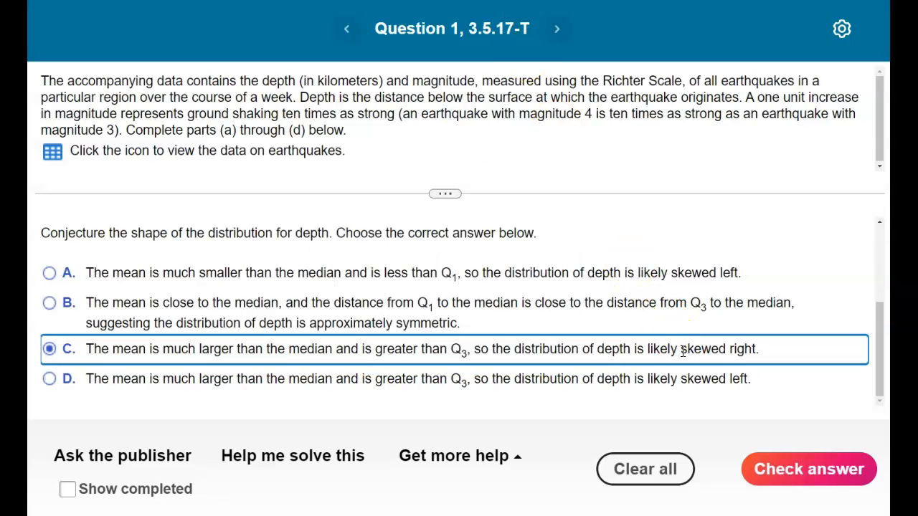
{"action": "left_click", "coordinate": [782, 466]}
{"action": "left_click", "coordinate": [541, 188]}
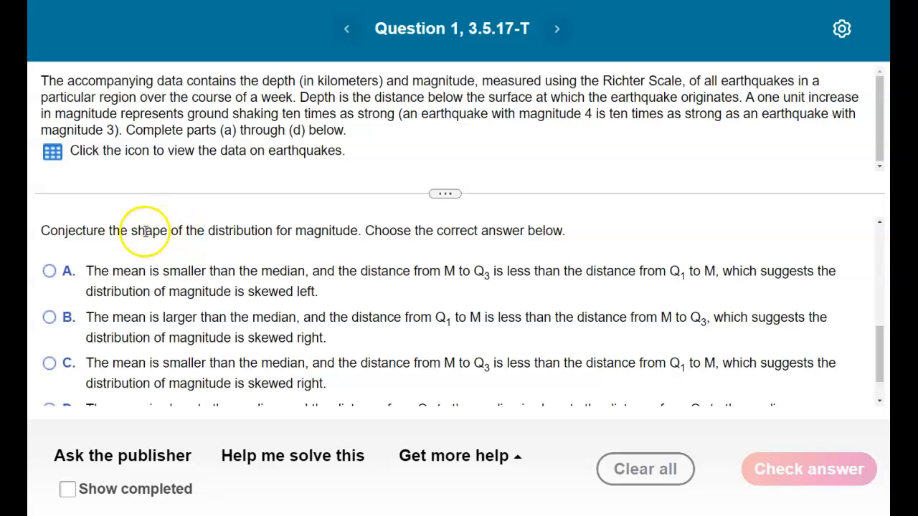
Read the question on the shape of the magnitude distribution and examine the magnitude mean and median entered in part (a).
{"action": "left_click_drag", "start_coordinate": [361, 231], "coordinate": [214, 234]}
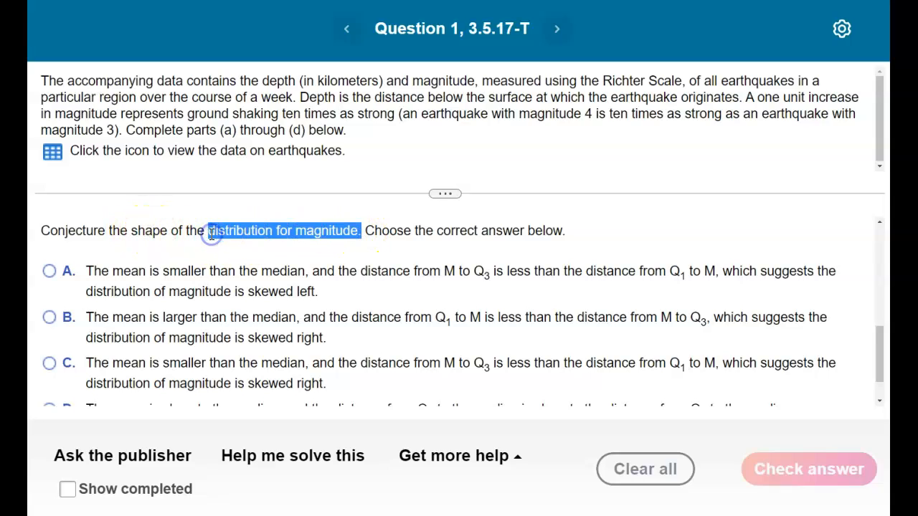
{"action": "scroll", "coordinate": [263, 316], "scroll_direction": "up", "scroll_amount": 4}
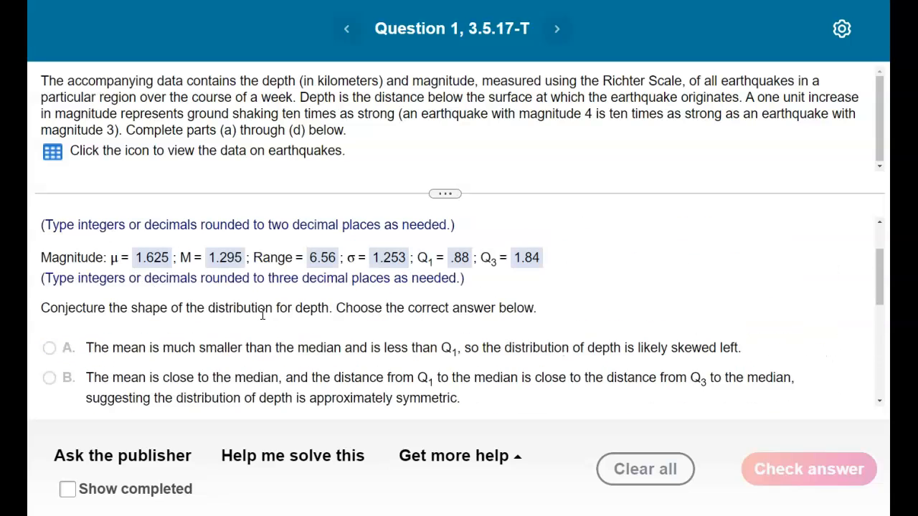
{"action": "scroll", "coordinate": [263, 316], "scroll_direction": "up", "scroll_amount": 1}
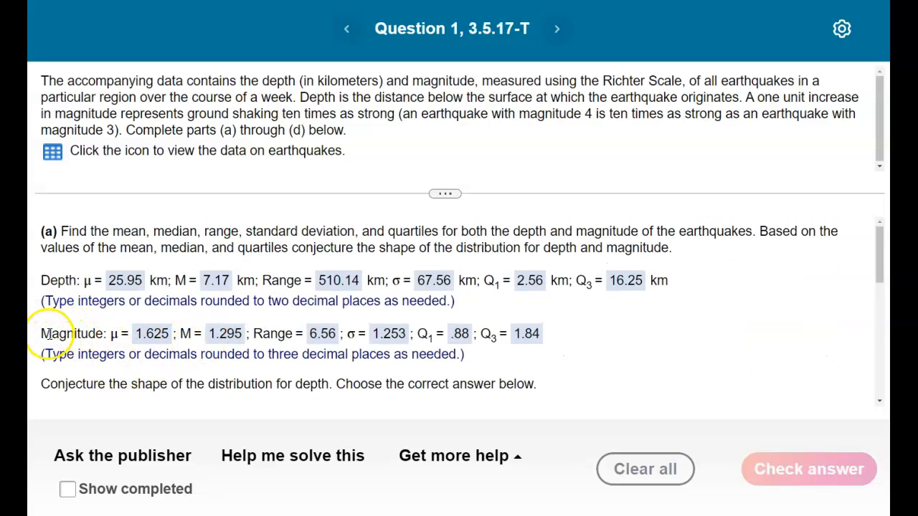
{"action": "left_click_drag", "start_coordinate": [41, 334], "coordinate": [200, 337]}
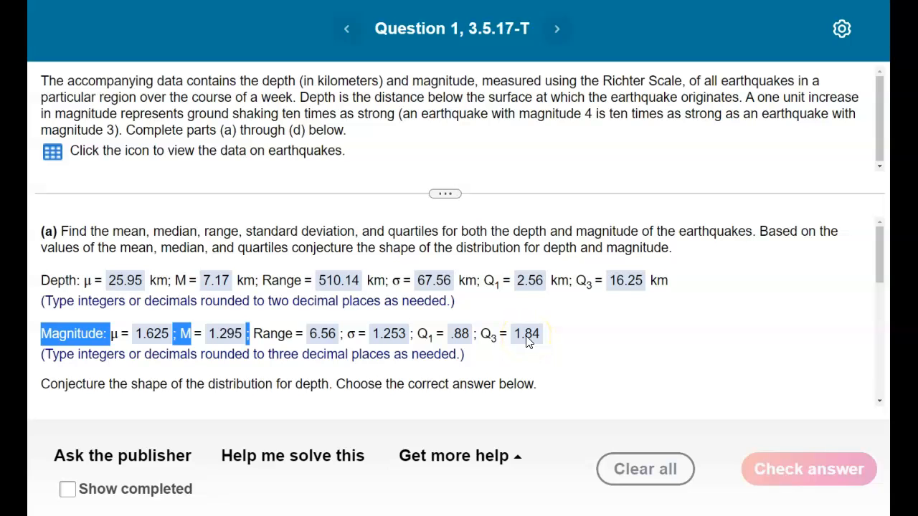
{"action": "scroll", "coordinate": [527, 341], "scroll_direction": "down", "scroll_amount": 5}
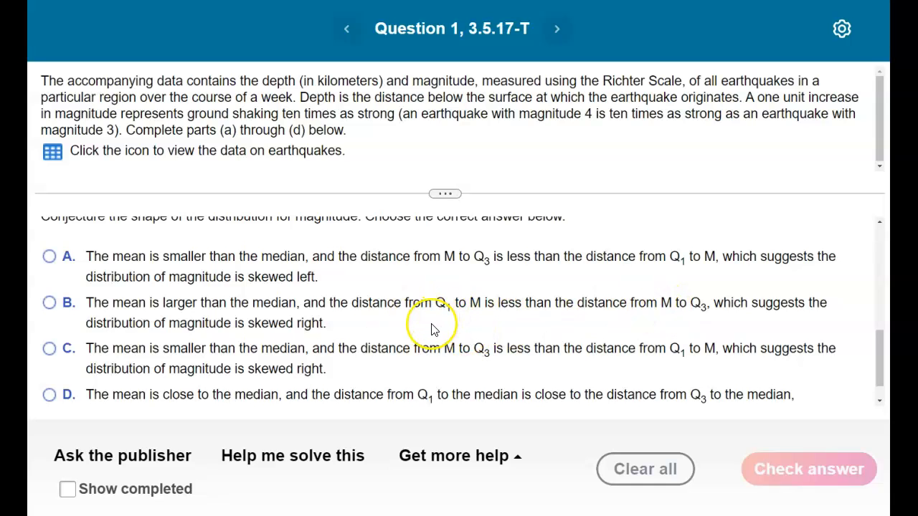
Compare the distances of the magnitude's Q1 and Q3 from the median against the wording of the answer choices.
{"action": "scroll", "coordinate": [431, 329], "scroll_direction": "up", "scroll_amount": 5}
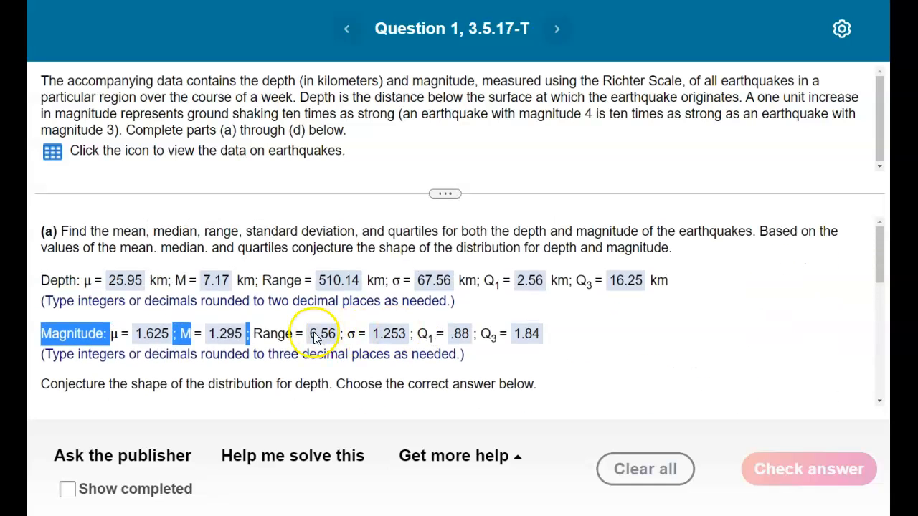
{"action": "left_click", "coordinate": [431, 336]}
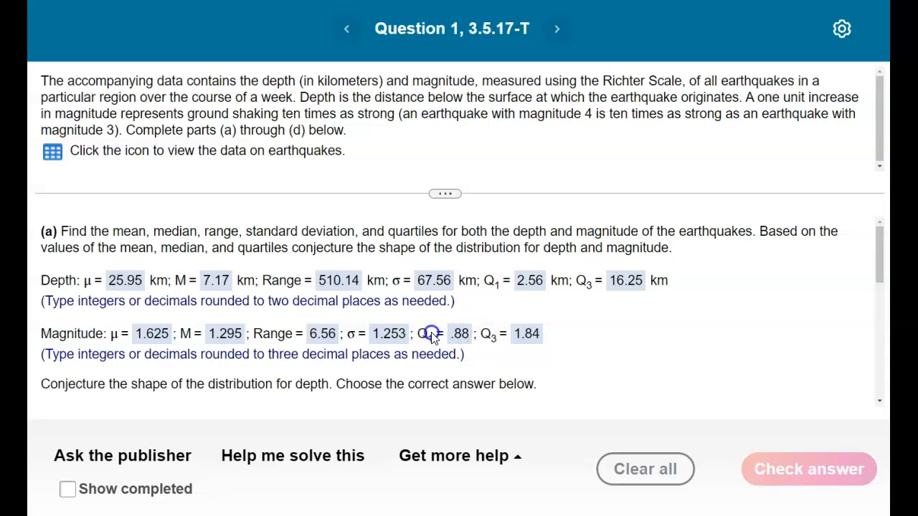
{"action": "double_click", "coordinate": [434, 336]}
{"action": "double_click", "coordinate": [479, 337]}
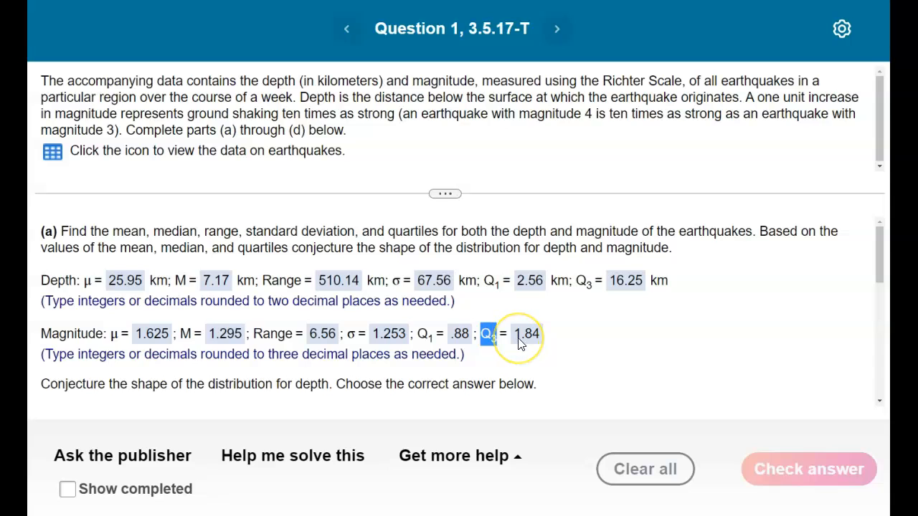
{"action": "scroll", "coordinate": [518, 344], "scroll_direction": "down", "scroll_amount": 6}
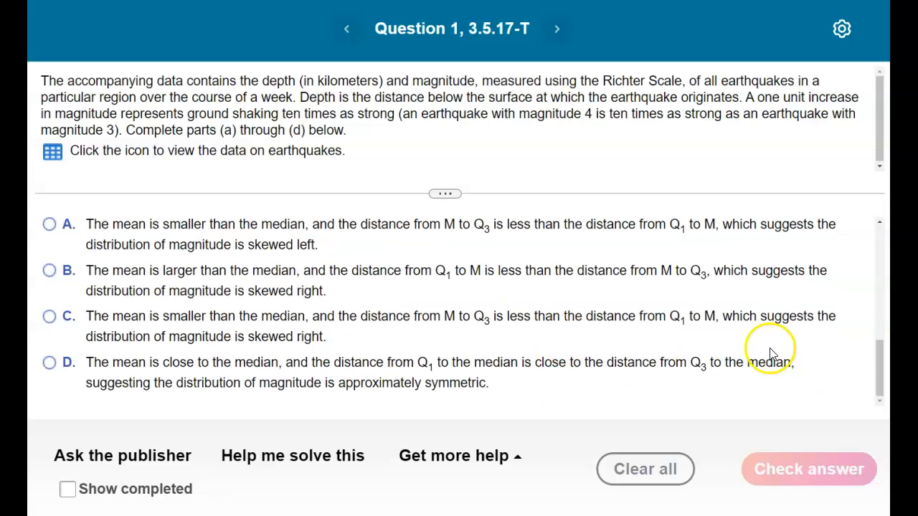
{"action": "scroll", "coordinate": [537, 337], "scroll_direction": "up", "scroll_amount": 6}
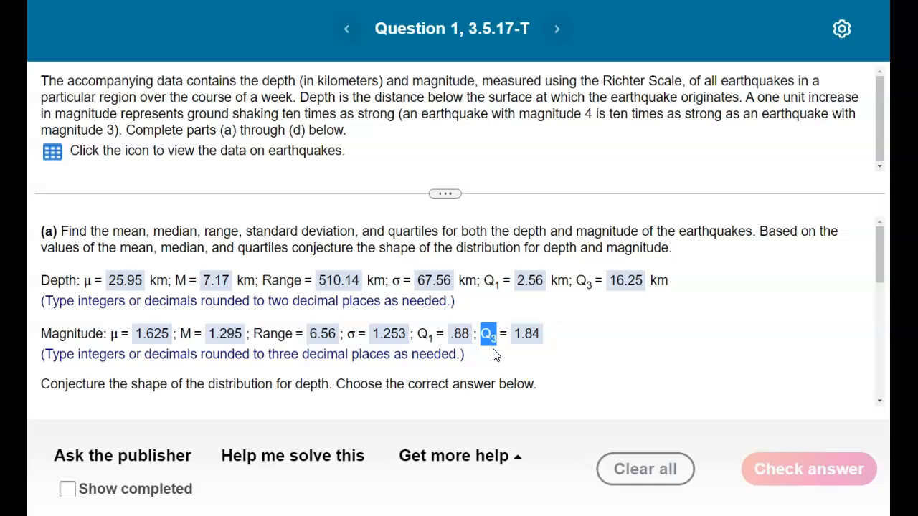
{"action": "double_click", "coordinate": [423, 334]}
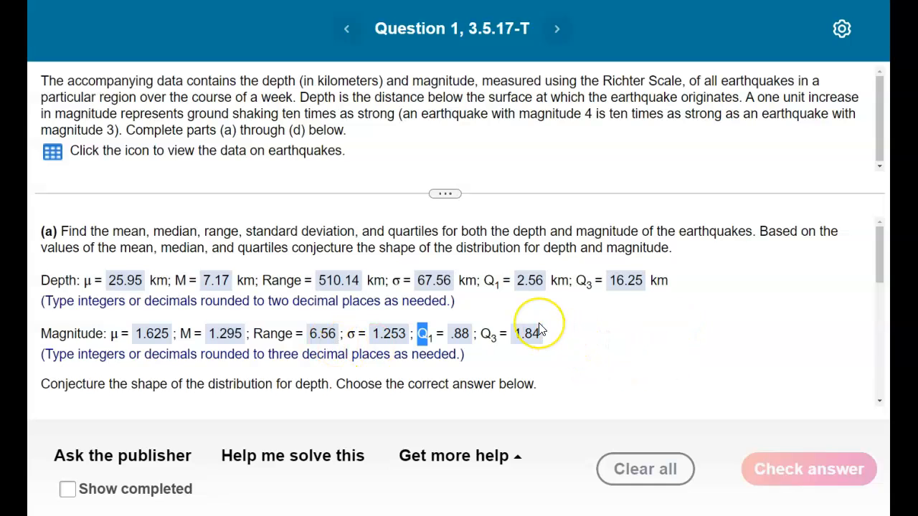
{"action": "scroll", "coordinate": [541, 330], "scroll_direction": "down", "scroll_amount": 10}
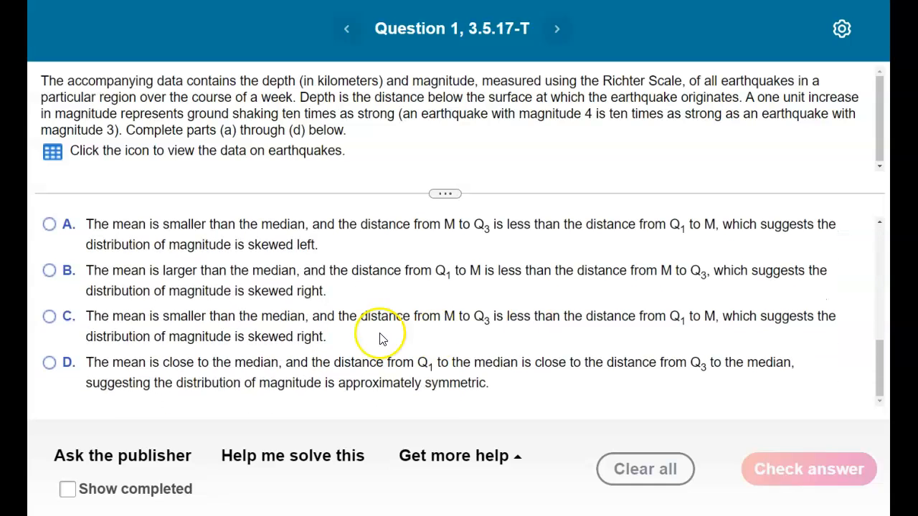
Choose answer B for magnitude, mean larger than median and skewed right, and review each part of its wording.
{"action": "left_click_drag", "start_coordinate": [86, 270], "coordinate": [298, 269]}
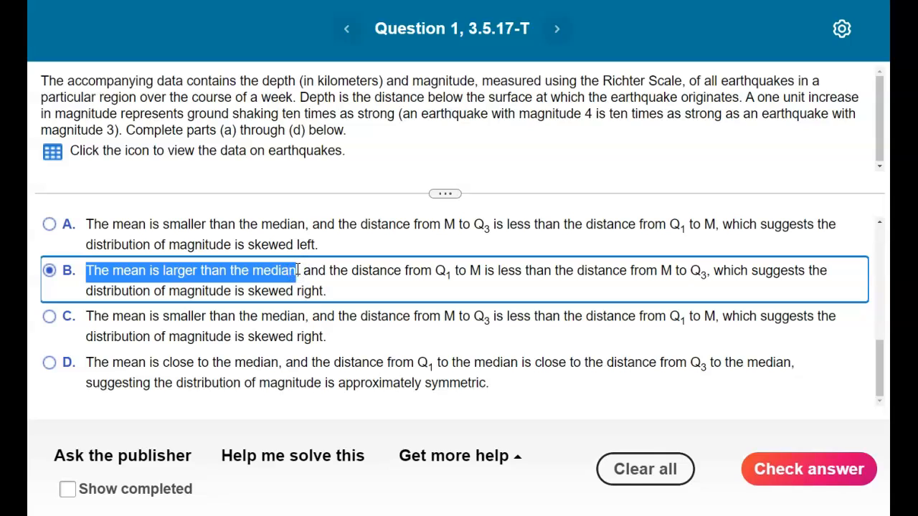
{"action": "left_click", "coordinate": [333, 272]}
{"action": "left_click", "coordinate": [333, 272]}
{"action": "left_click", "coordinate": [304, 272]}
{"action": "left_click_drag", "start_coordinate": [320, 272], "coordinate": [707, 271]}
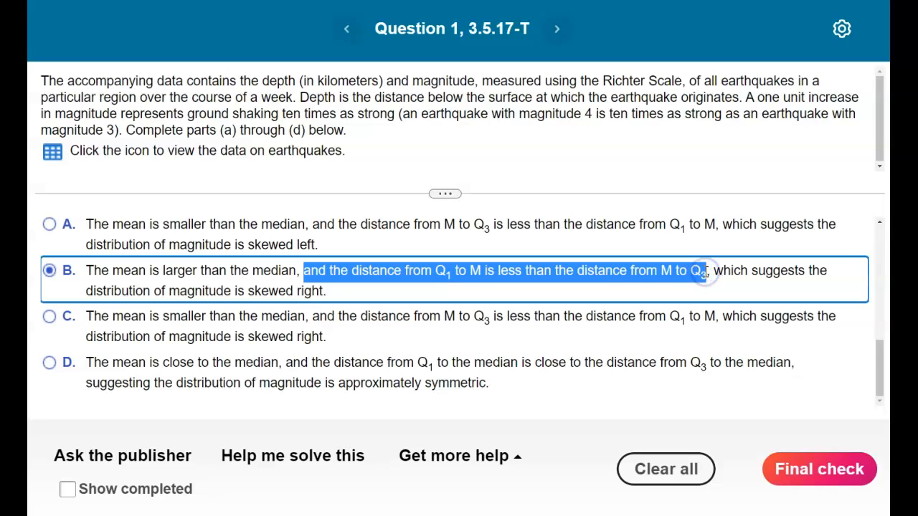
{"action": "left_click", "coordinate": [331, 293]}
{"action": "left_click_drag", "start_coordinate": [330, 292], "coordinate": [86, 292]}
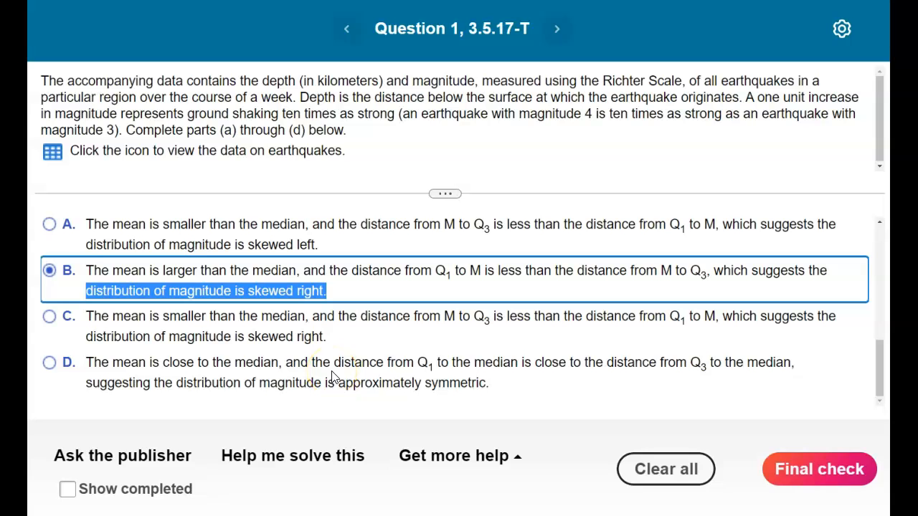
Review the entered magnitude statistics once more and submit the magnitude shape answer for the final check.
{"action": "scroll", "coordinate": [396, 406], "scroll_direction": "up", "scroll_amount": 5}
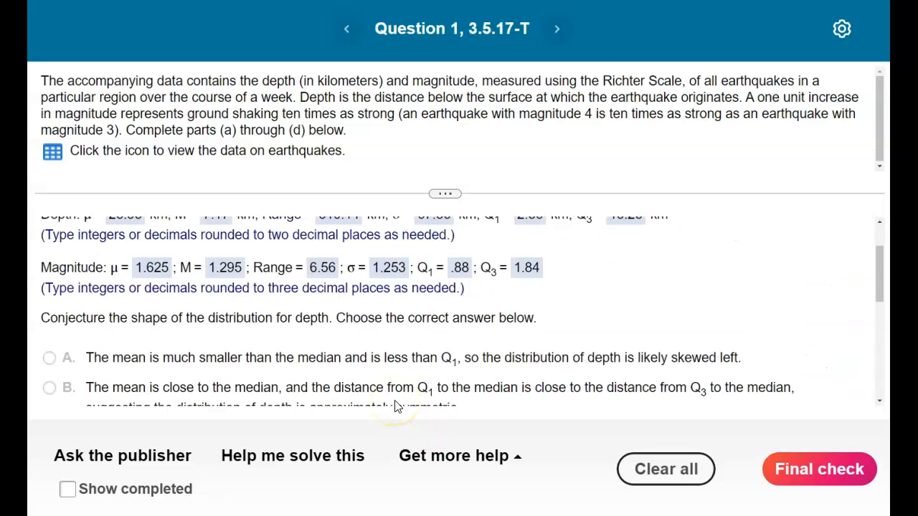
{"action": "scroll", "coordinate": [396, 407], "scroll_direction": "up", "scroll_amount": 1}
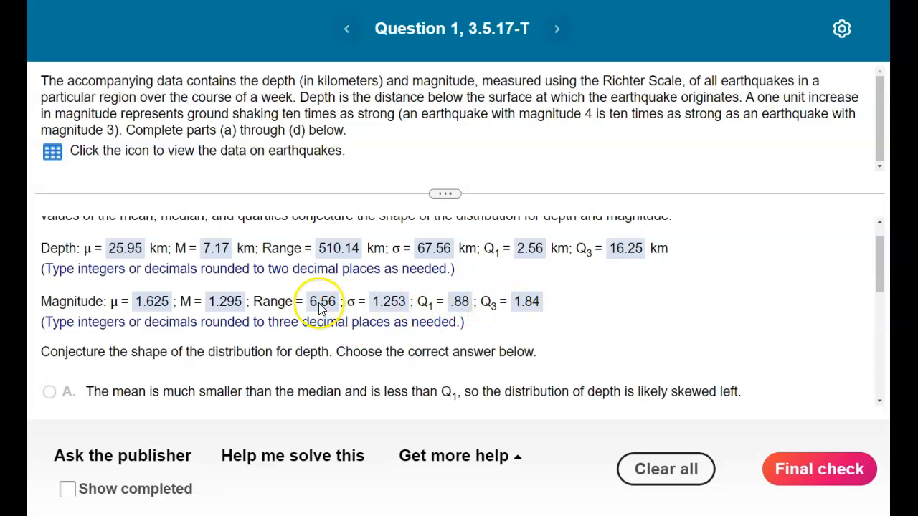
{"action": "scroll", "coordinate": [241, 340], "scroll_direction": "down", "scroll_amount": 3}
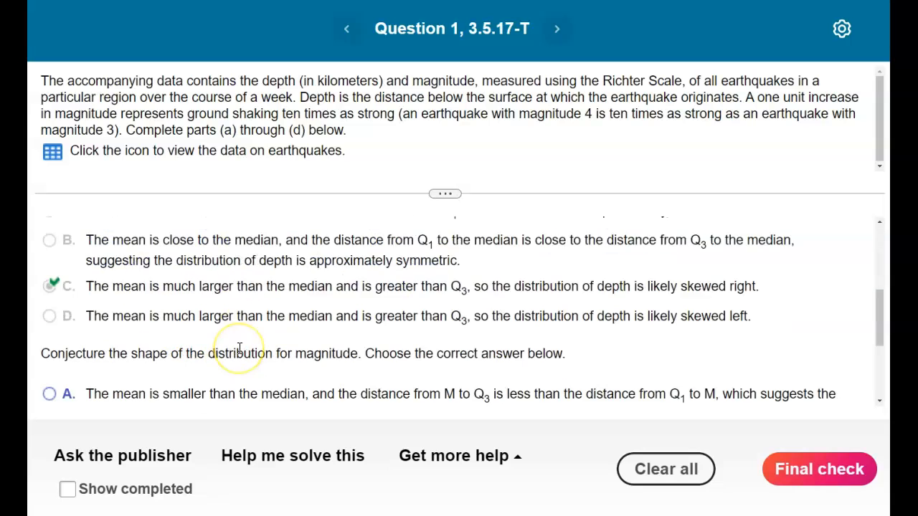
{"action": "scroll", "coordinate": [239, 348], "scroll_direction": "down", "scroll_amount": 3}
{"action": "left_click", "coordinate": [814, 479]}
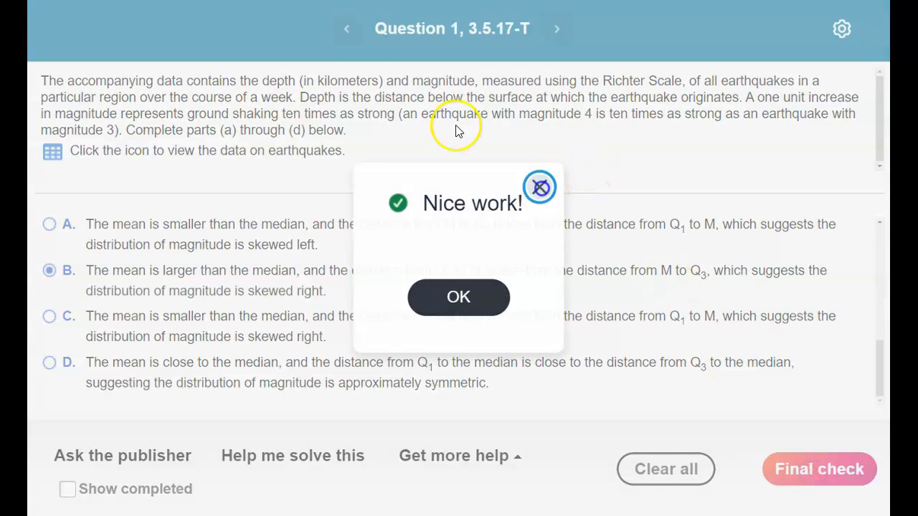